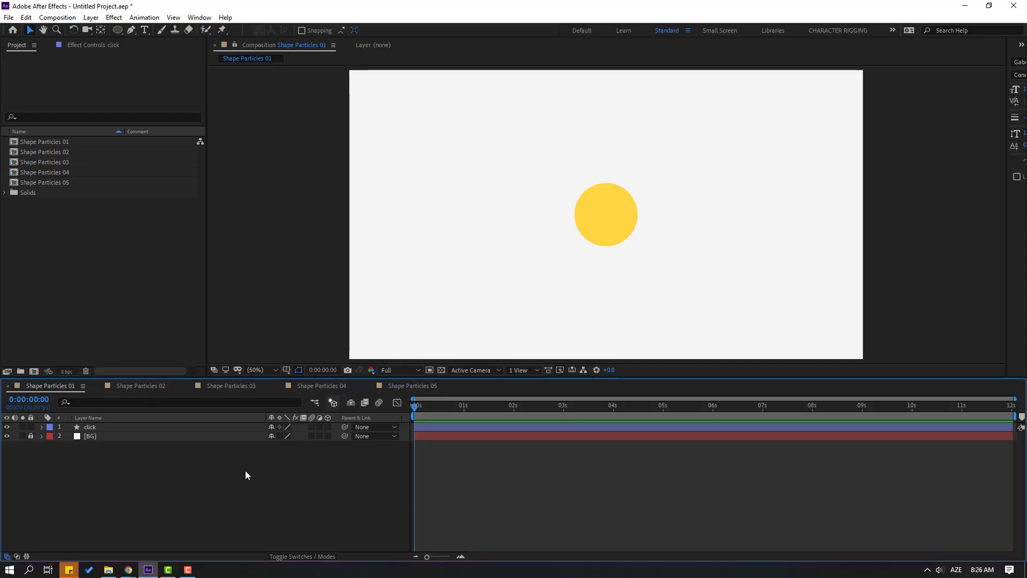
- Select the yellow circle's click layer and set a first Scale keyframe at 0%
left_click(599, 224)
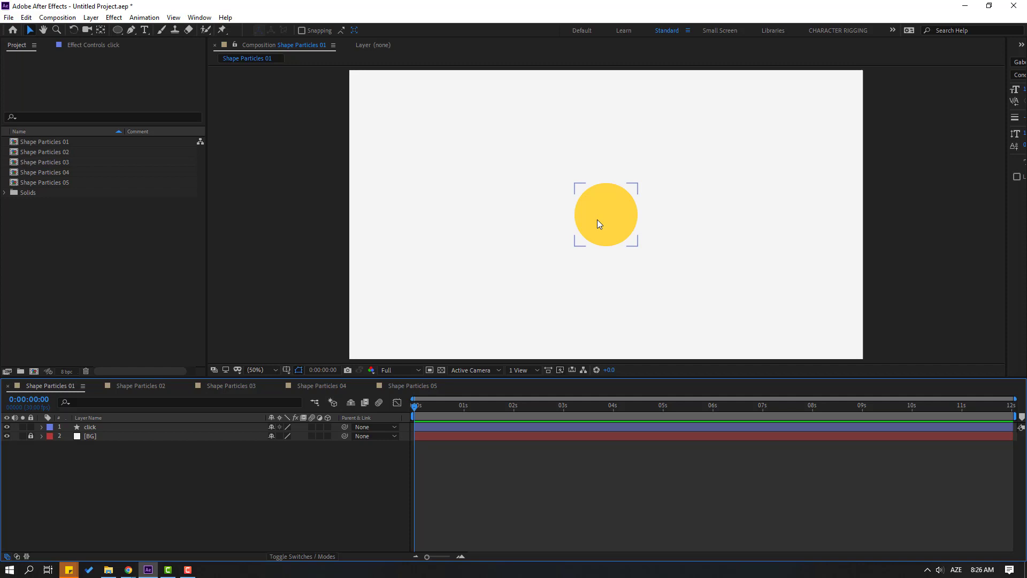
left_click(598, 221)
key("s")
left_click(286, 436)
type("0")
key("Return")
left_click(68, 436)
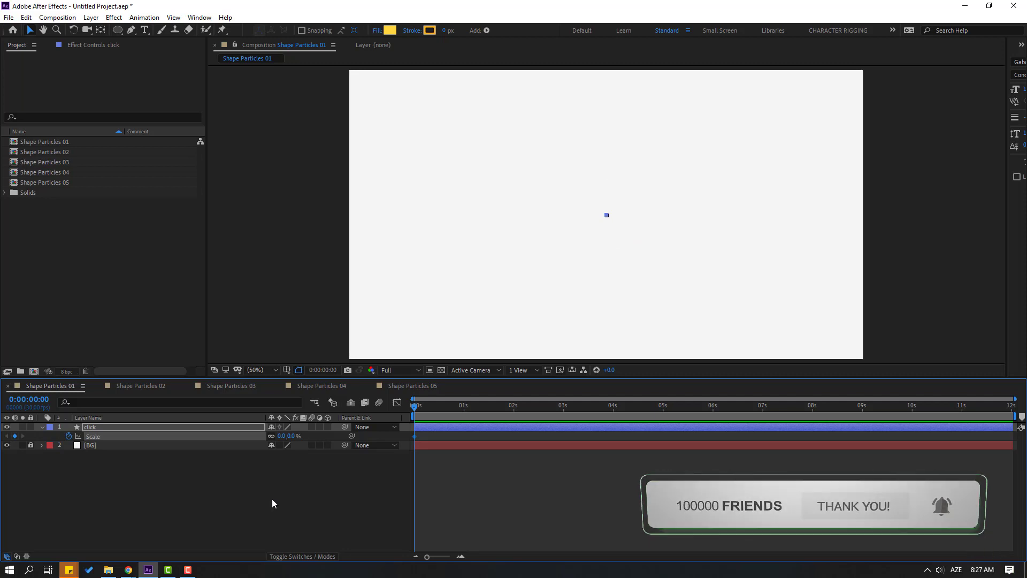
- Add Scale keyframes of 115%, 95% and 100% at frames 10, 20 and 30
key("shift+Page_Down")
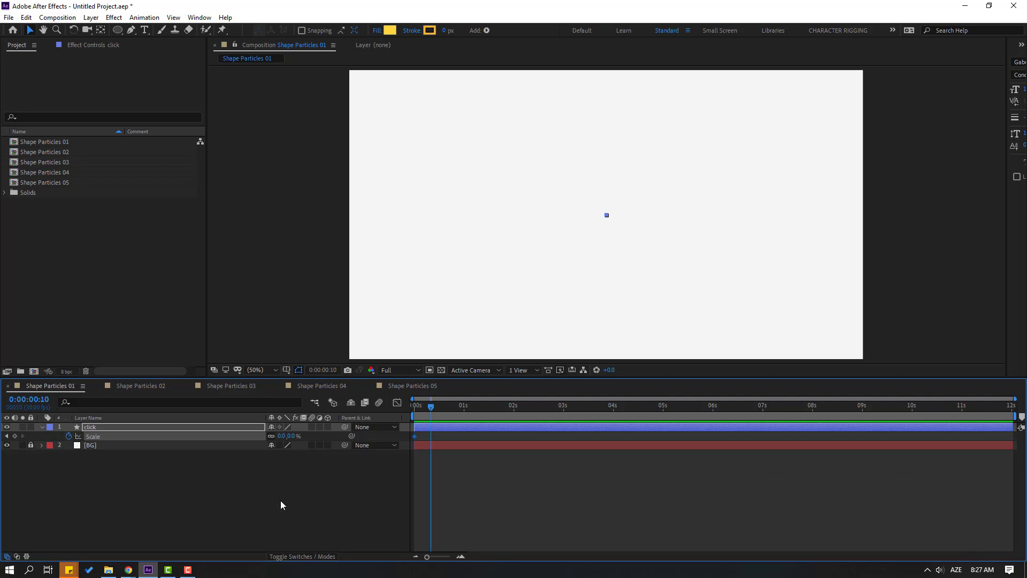
left_click(282, 436)
key("Return")
key("shift+Page_Down")
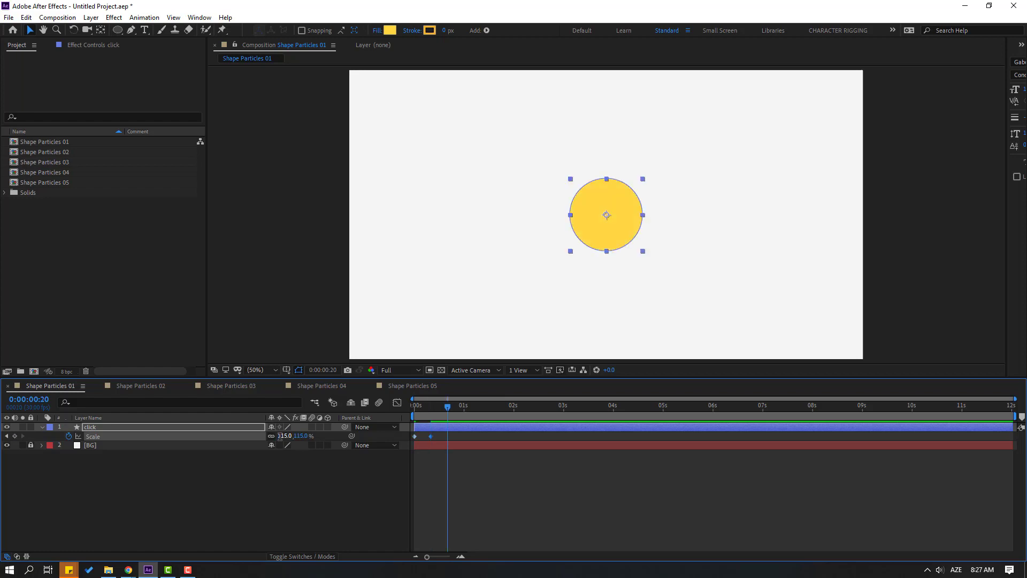
left_click(281, 436)
type("95")
key("Return")
key("shift+Page_Down")
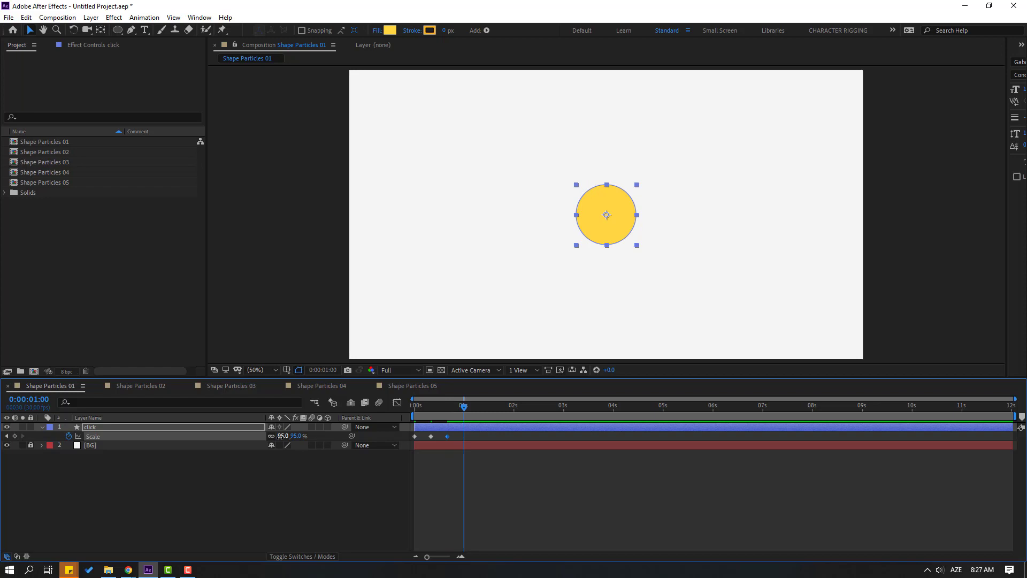
left_click(282, 436)
type("100")
key("Return")
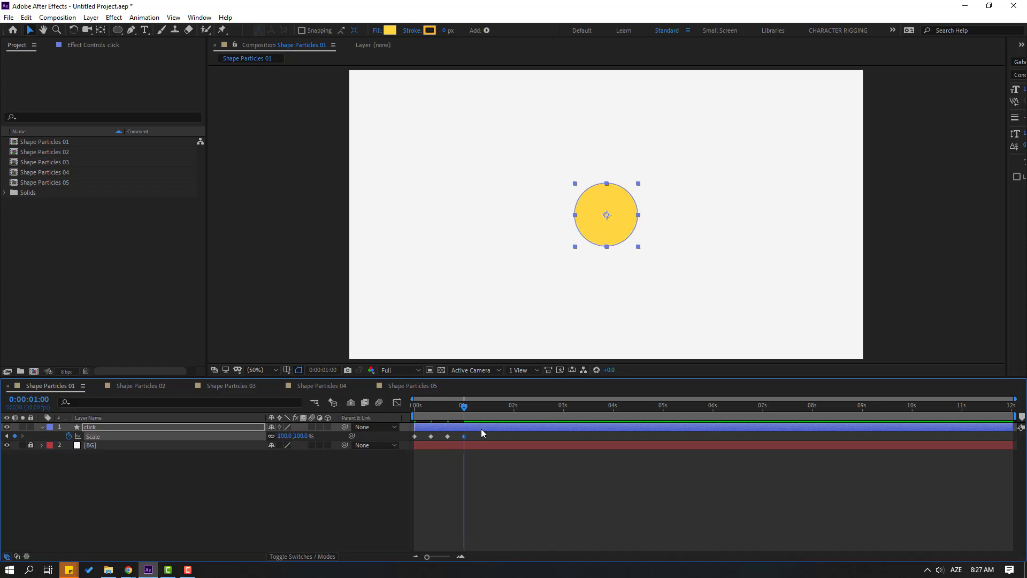
- Apply Easy Ease to all the scale keyframes
right_click(431, 436)
mouse_move(433, 429)
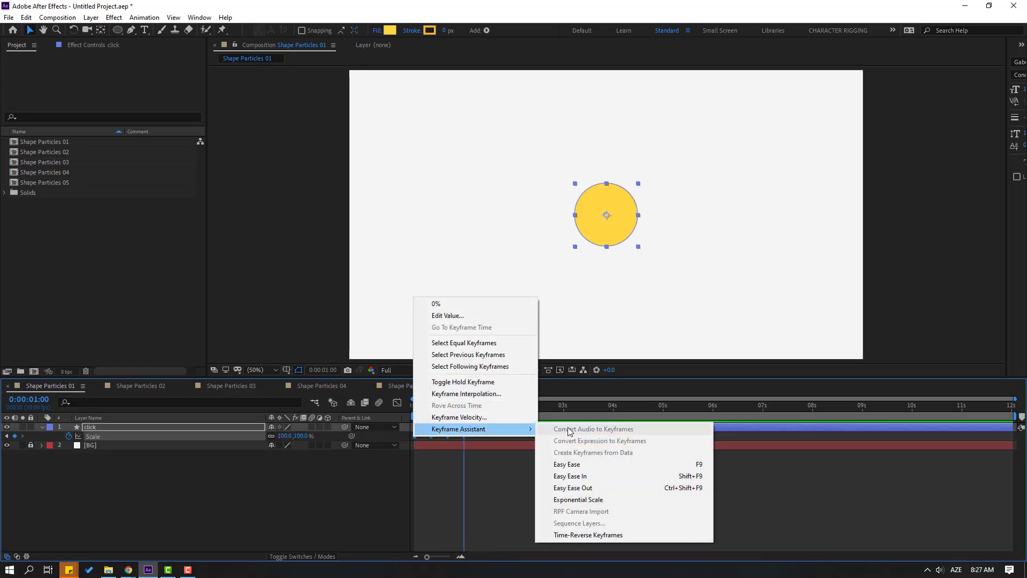
left_click(561, 464)
key("space")
- Open the Animation Composer 3 panel and expand Starter Precomps > Shape Elements
left_click(200, 18)
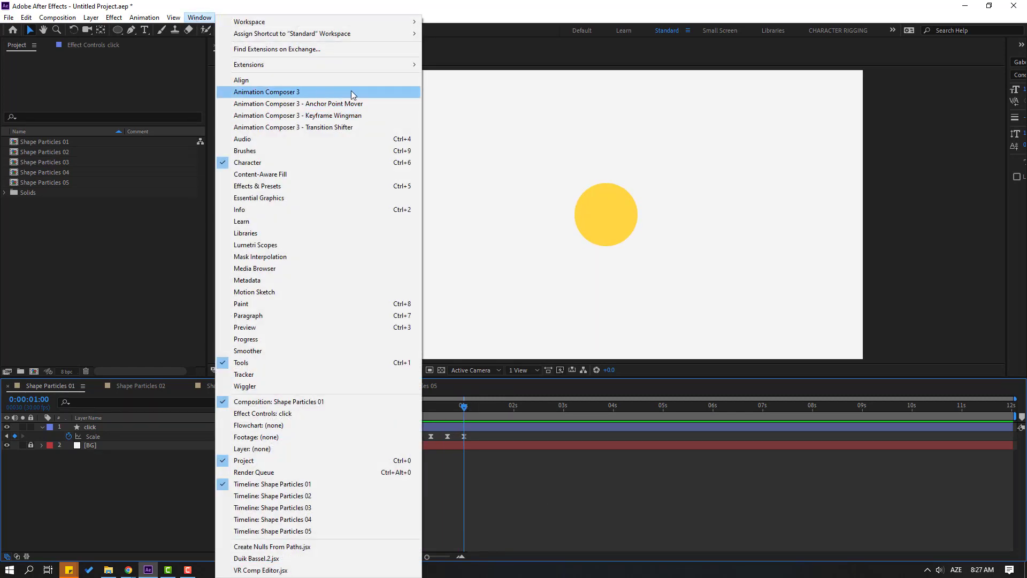
left_click(319, 93)
left_click(430, 371)
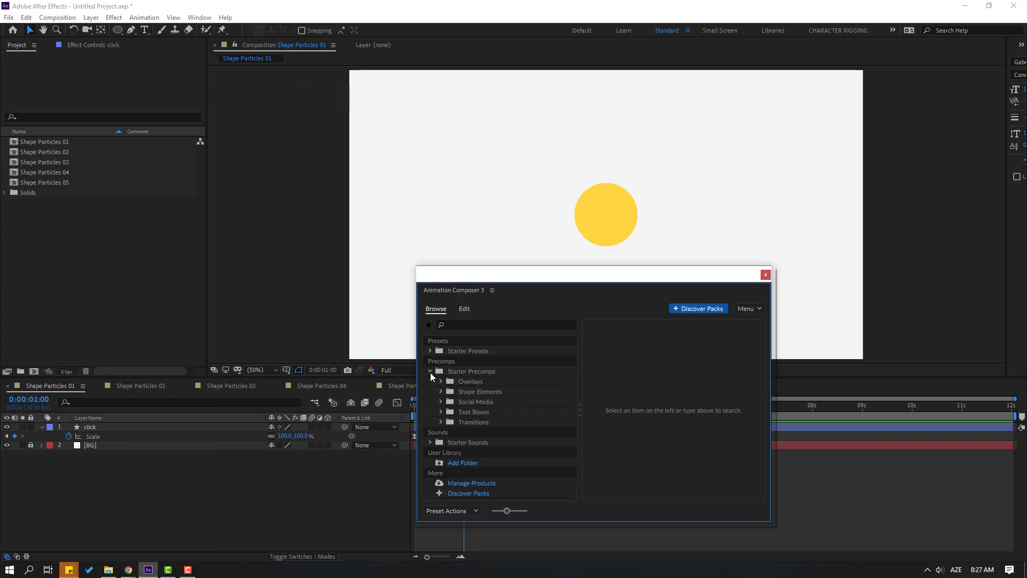
left_click(469, 393)
- Select the Particle Fireworks preset and try adding it to the composition
left_click_drag(765, 361, 743, 431)
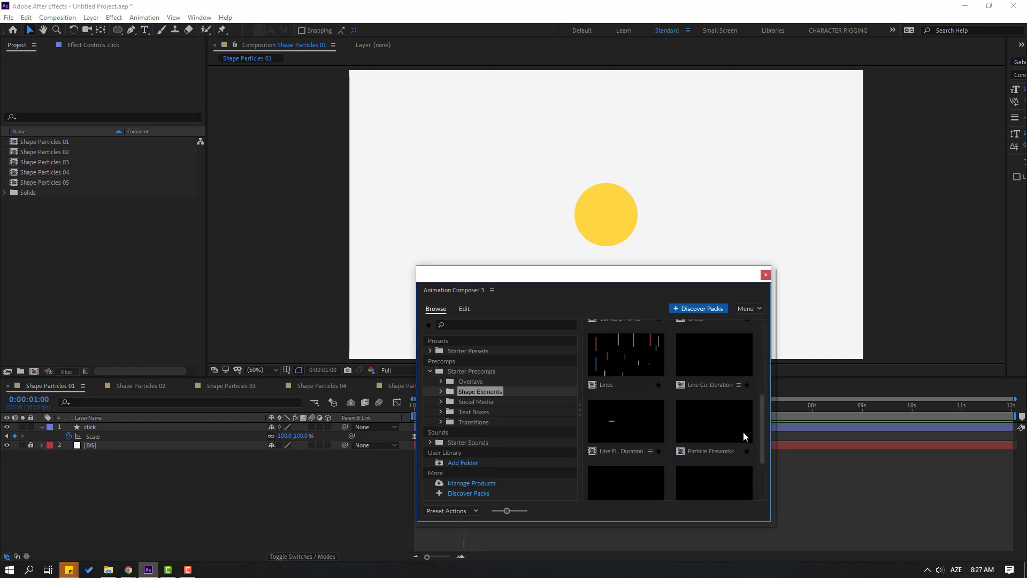
left_click(713, 428)
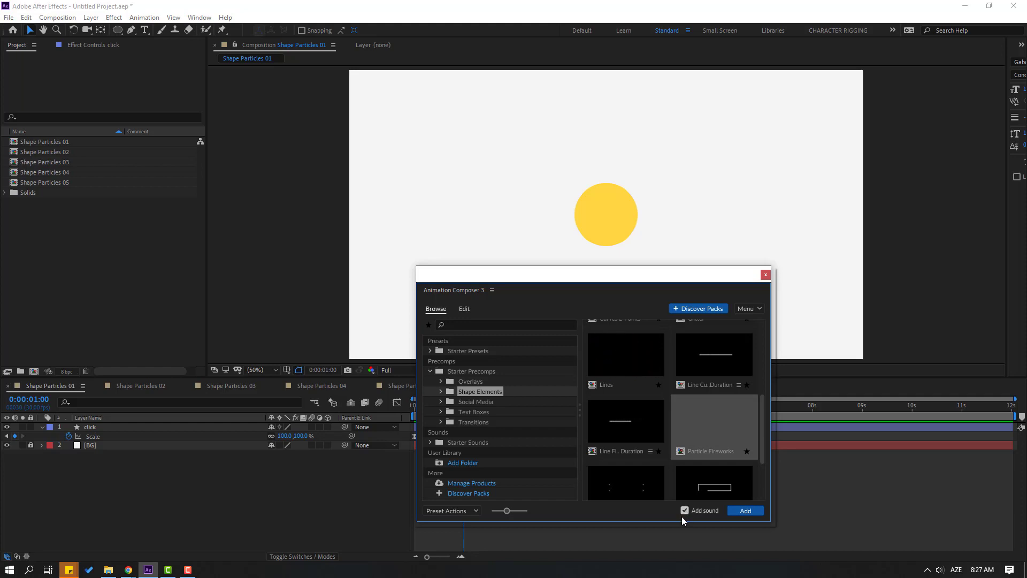
left_click(740, 512)
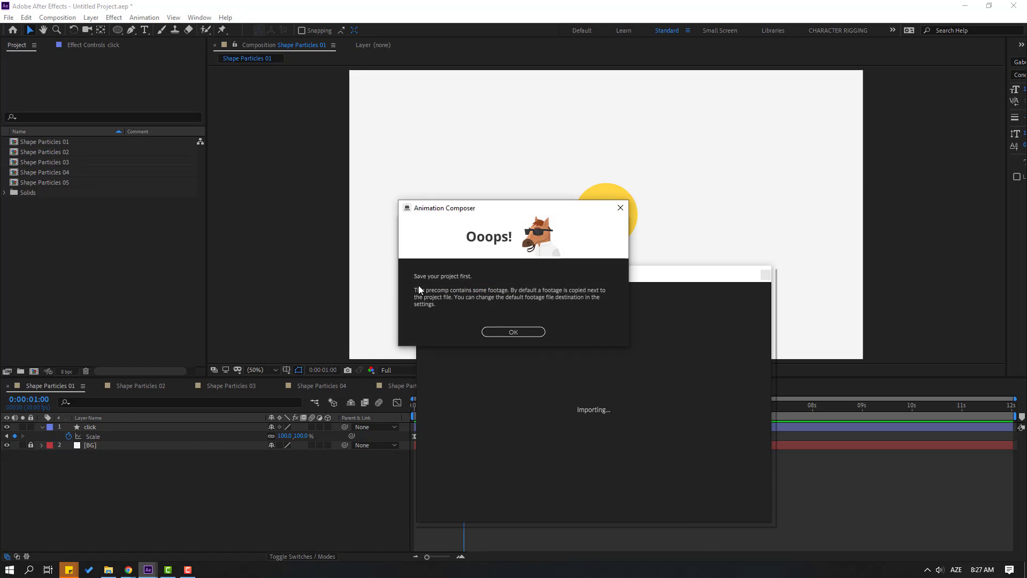
- Dismiss the warning, start saving, and create a Project folder on the Desktop
left_click(537, 331)
left_click(8, 17)
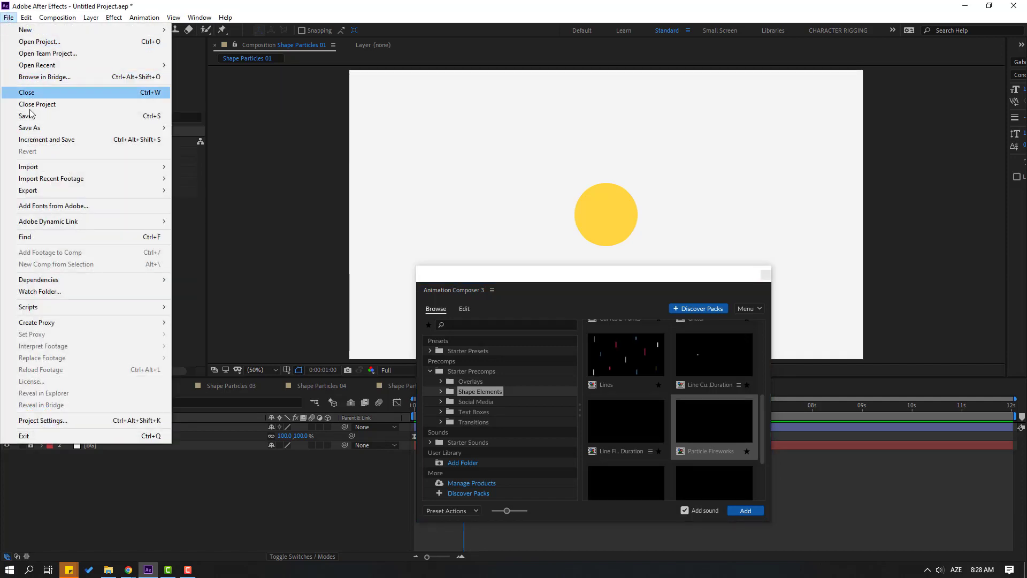
left_click(27, 116)
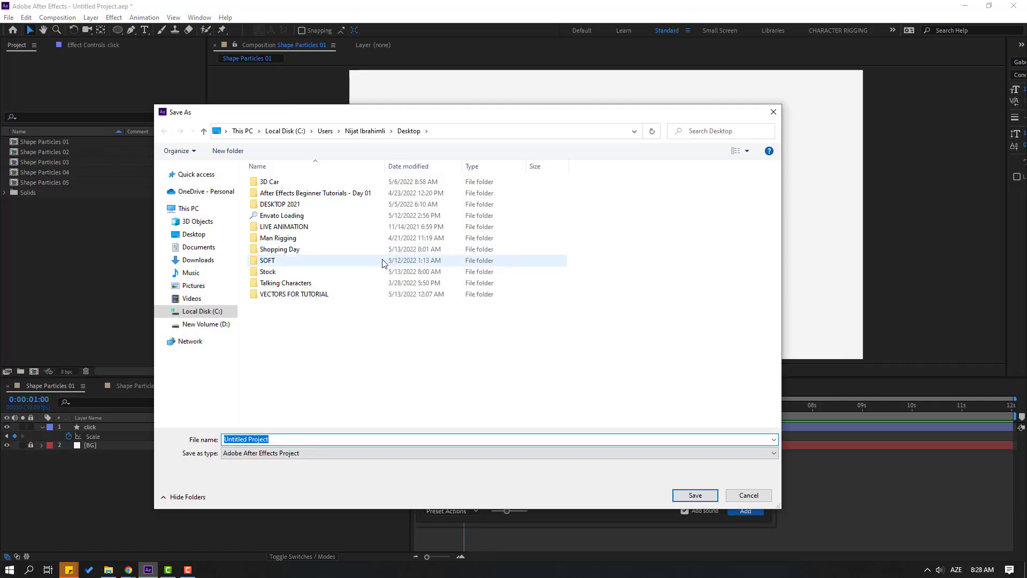
left_click(193, 233)
left_click(227, 150)
type("Project")
key("Return")
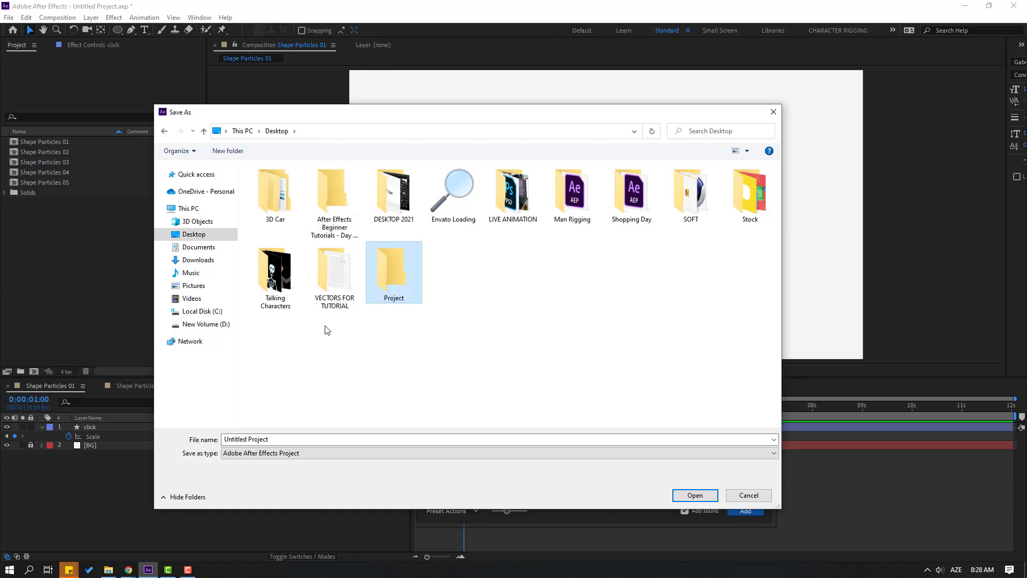
- Save the project as animation.aep inside the Project folder
double_click(396, 280)
triple_click(257, 439)
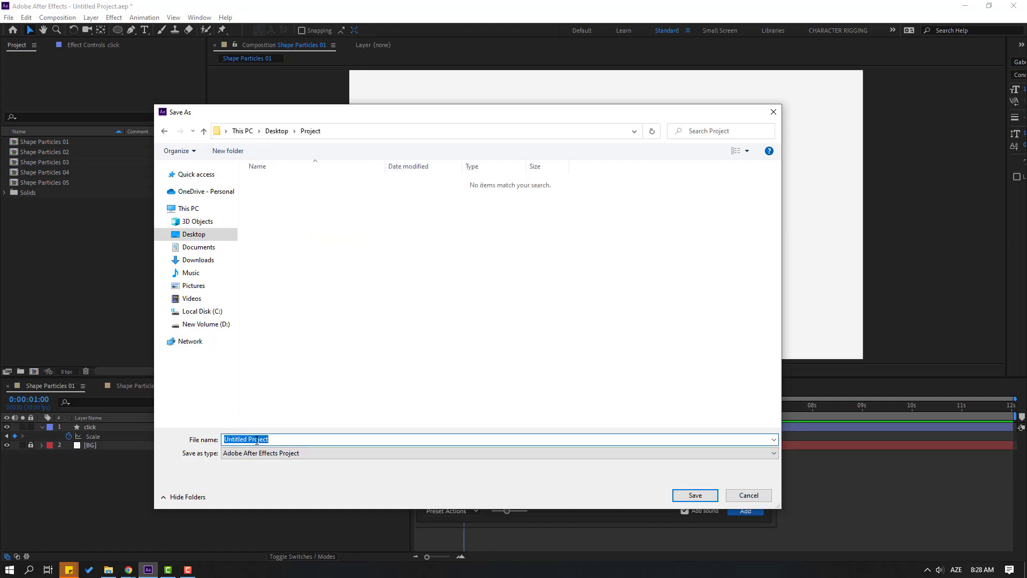
type("animation")
left_click(695, 495)
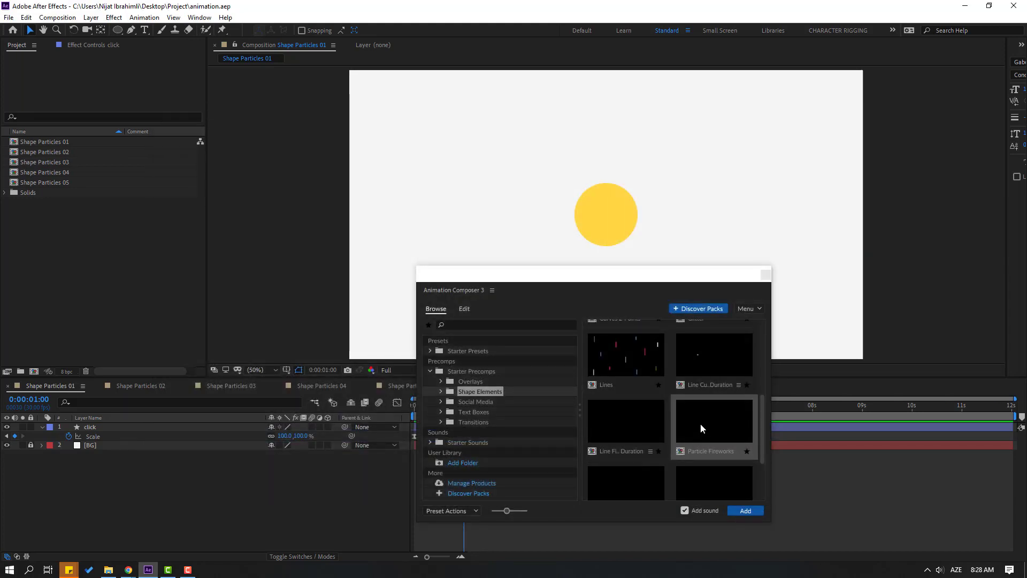
- Add Particle Fireworks and place its layer beneath the click layer
left_click(745, 511)
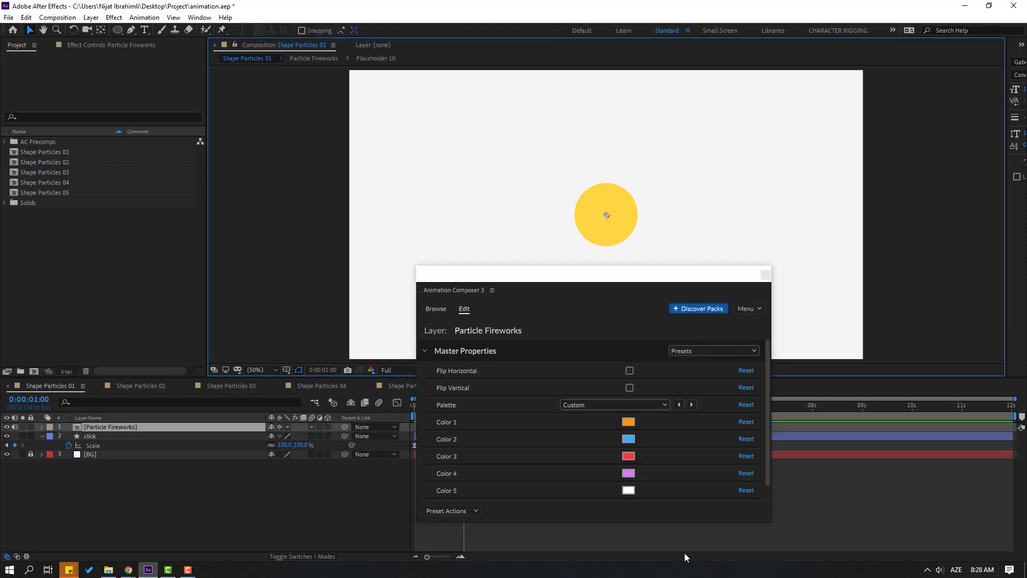
left_click_drag(521, 275, 653, 514)
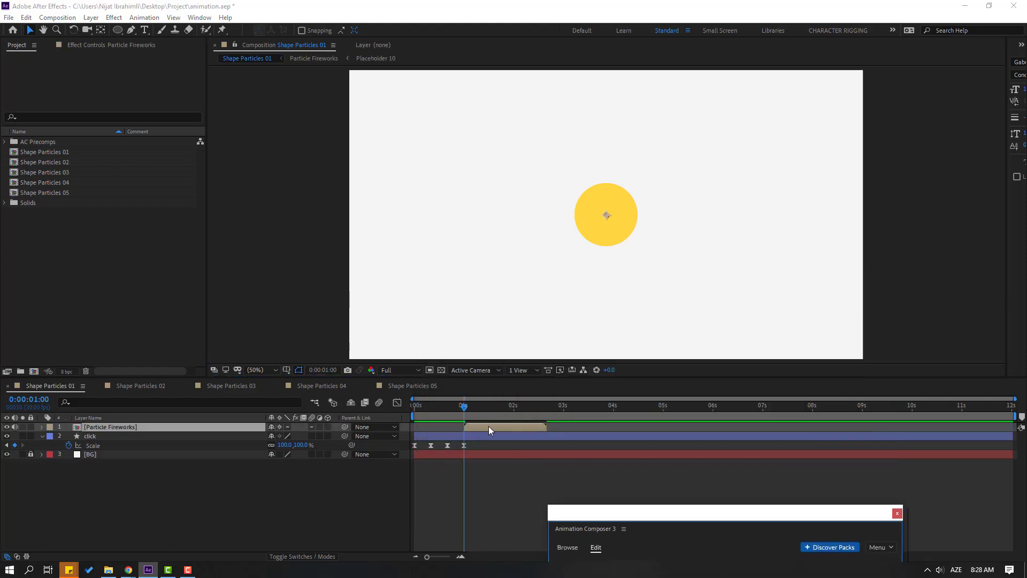
left_click_drag(449, 403, 487, 405)
left_click_drag(104, 428, 112, 453)
- Slide the Particle Fireworks layer to start just after 0s and preview the burst
left_click_drag(441, 409, 425, 409)
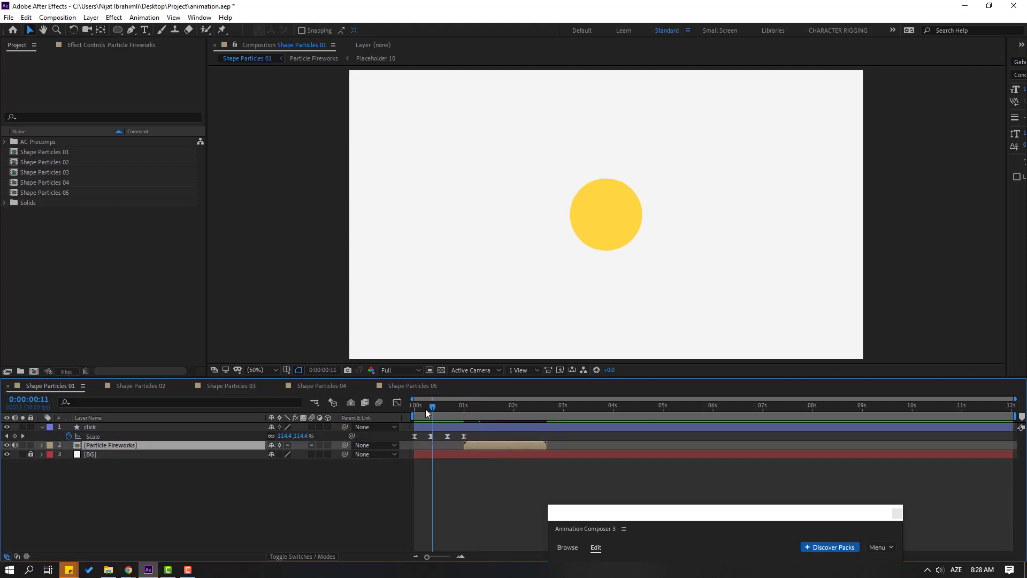
left_click_drag(470, 445, 421, 445)
key("space")
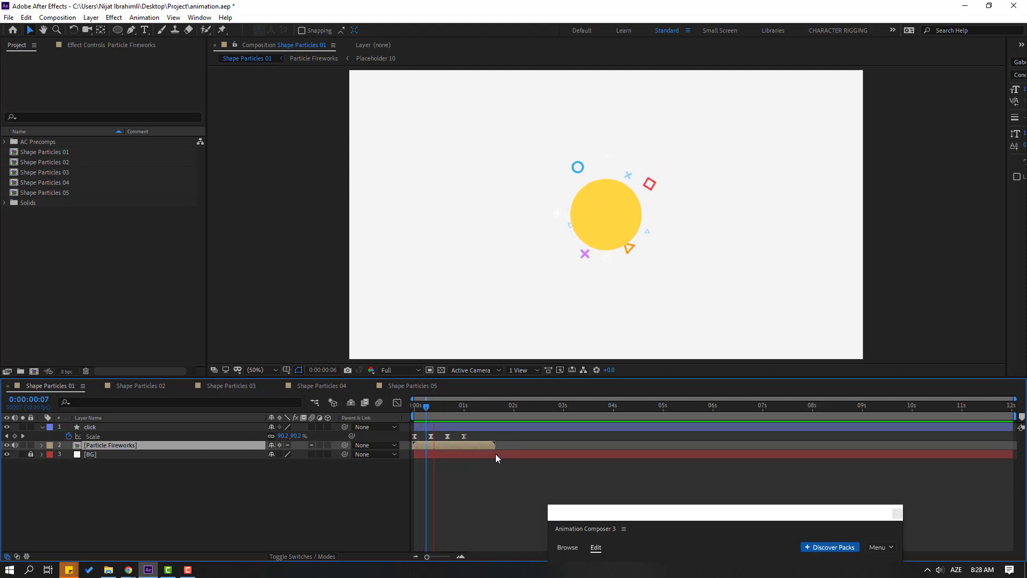
left_click(451, 445)
left_click_drag(451, 445, 457, 445)
key("space")
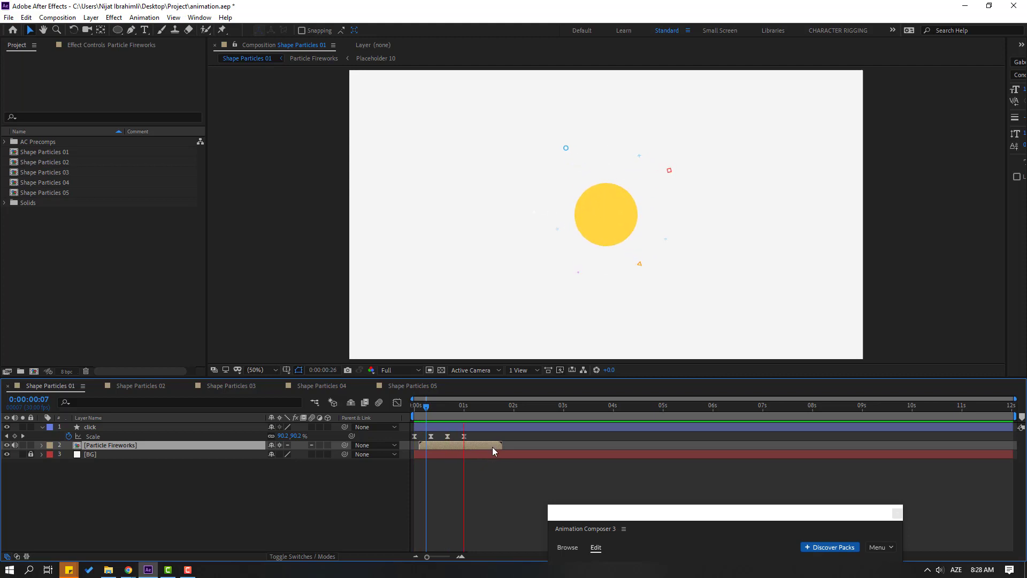
key("space")
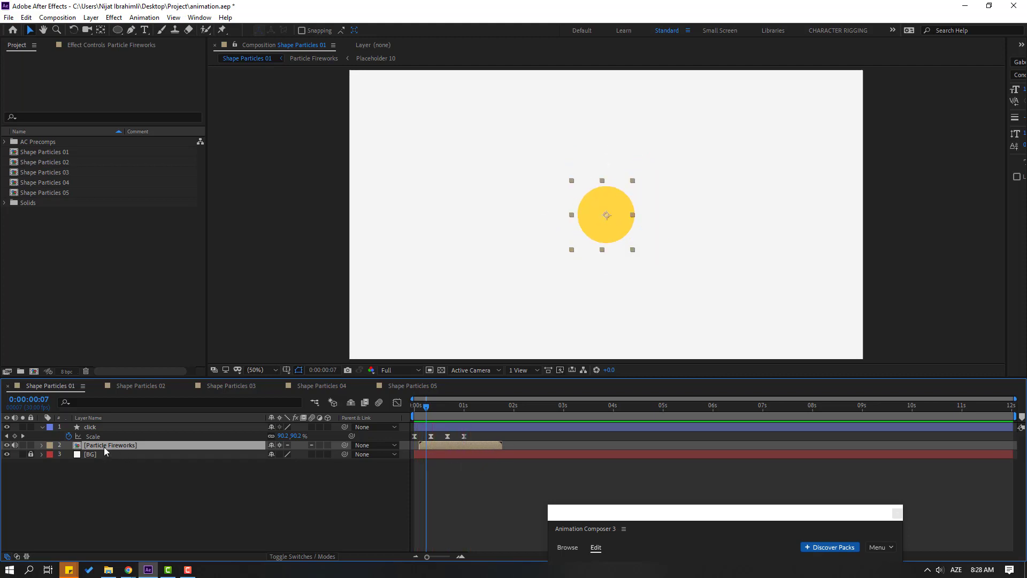
double_click(104, 447)
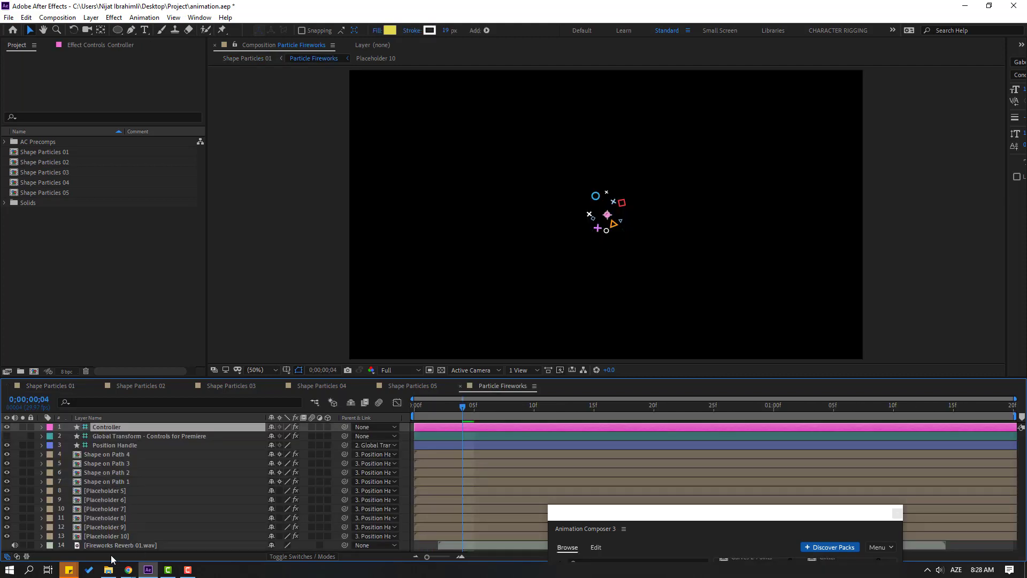
double_click(98, 547)
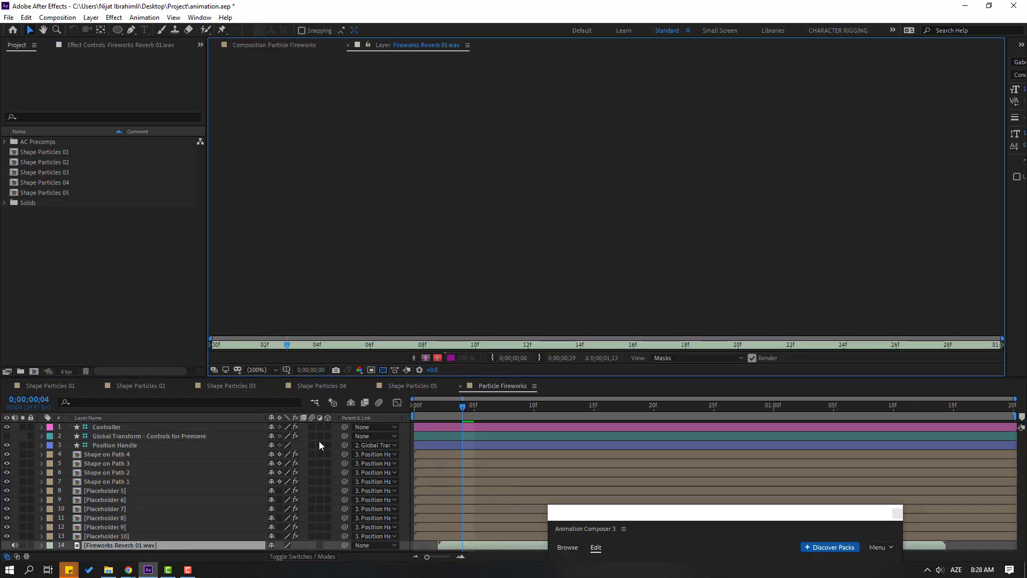
left_click(48, 386)
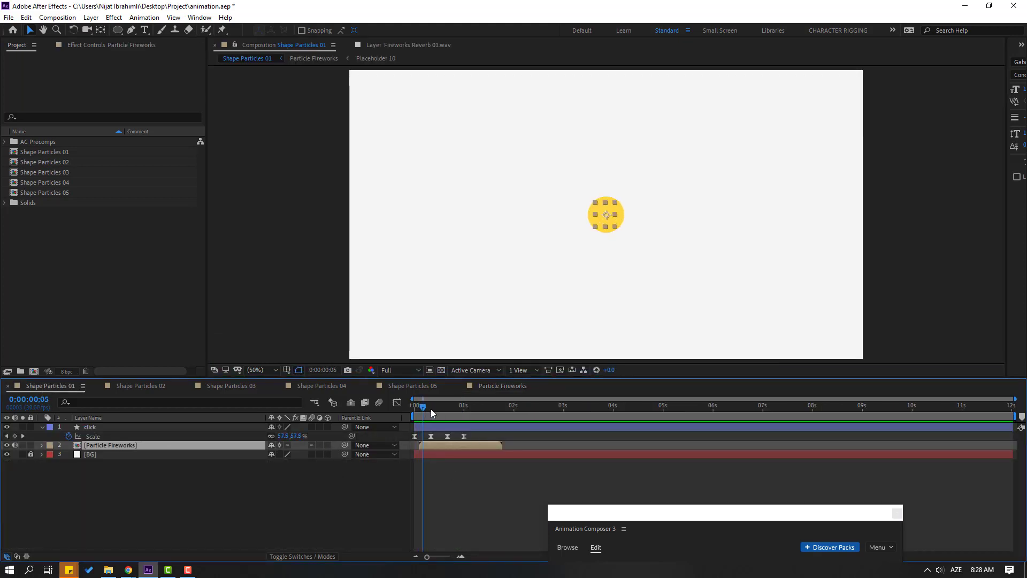
- Set Particle Fireworks Color 1 to black (000000) after briefly trying white
left_click_drag(618, 533, 612, 227)
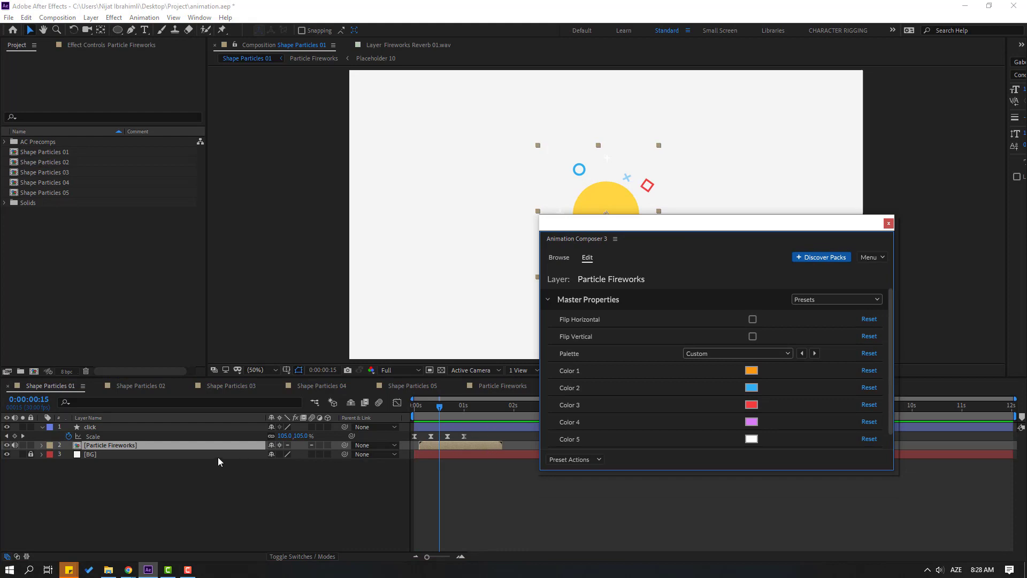
left_click_drag(717, 224, 737, 330)
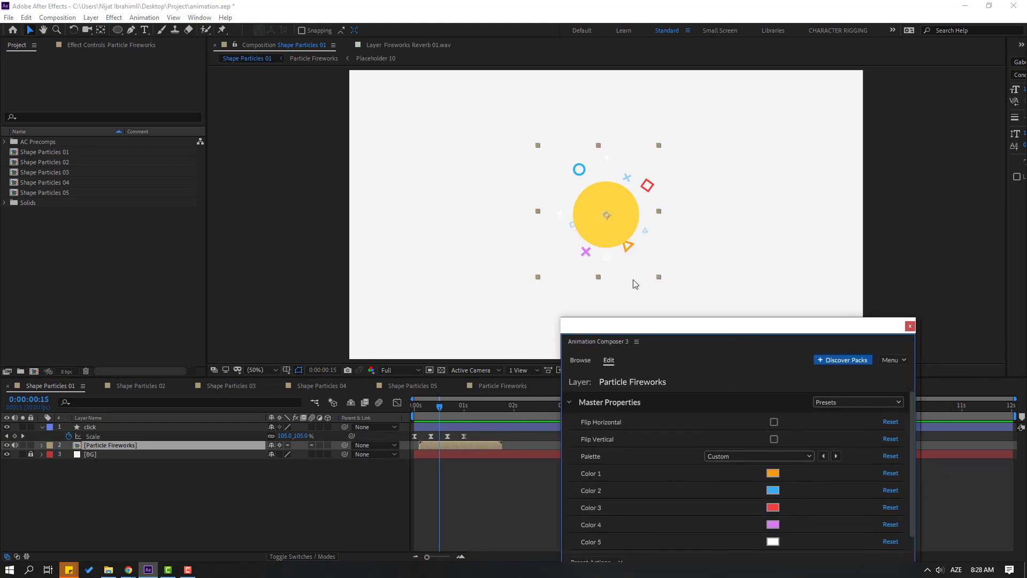
left_click(773, 473)
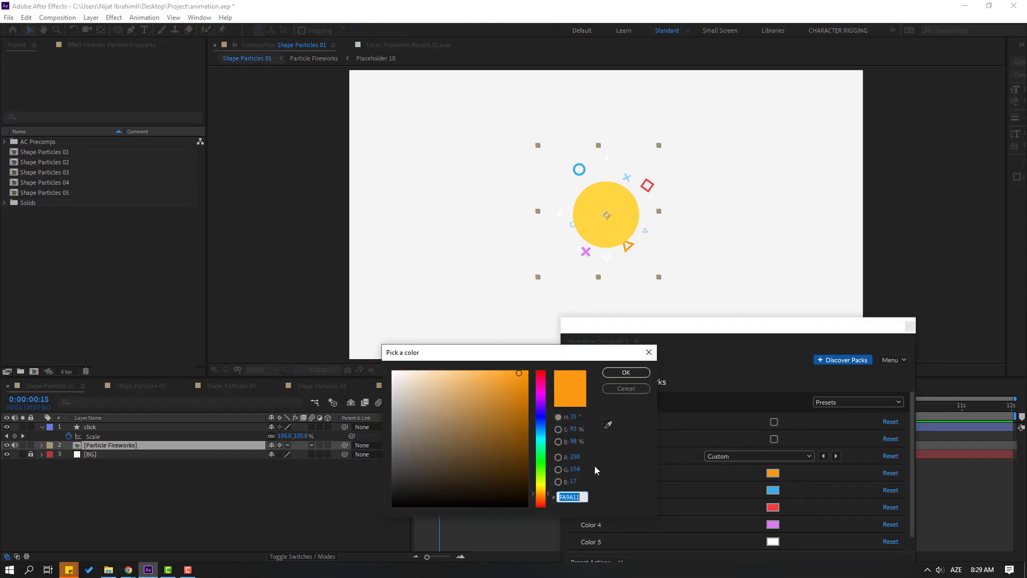
type("ffffff")
left_click(626, 372)
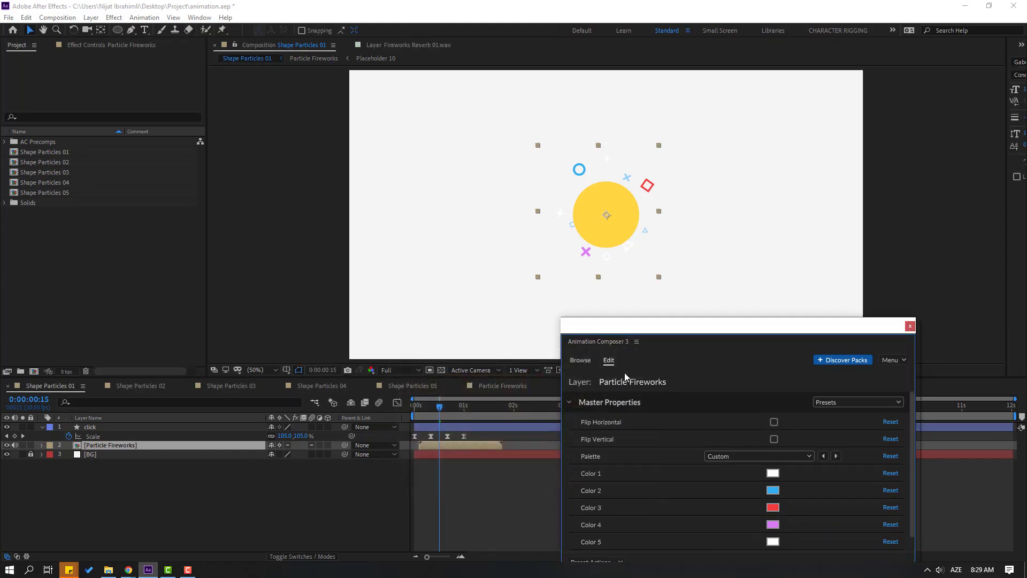
left_click(772, 474)
type("000000")
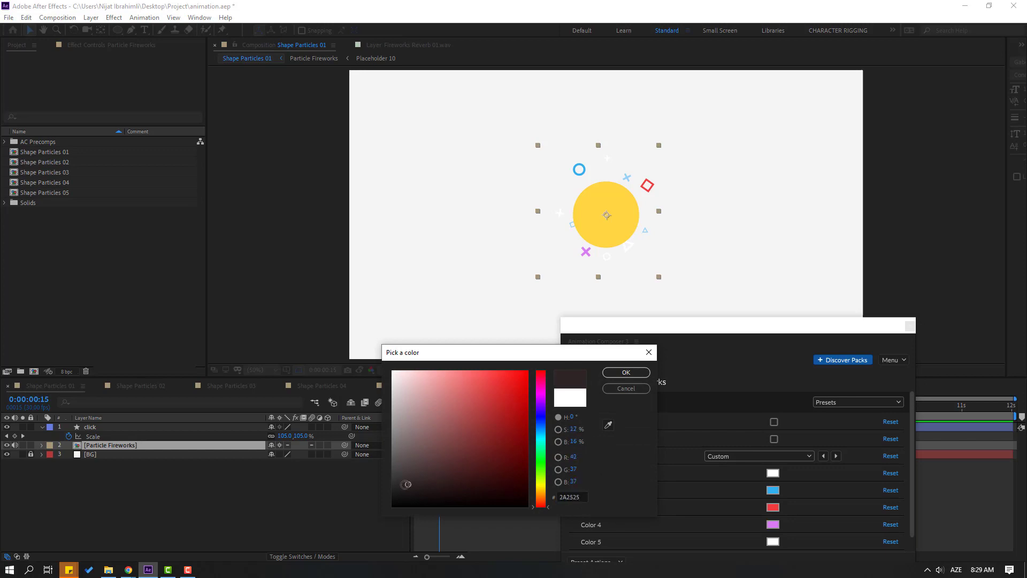
left_click(614, 372)
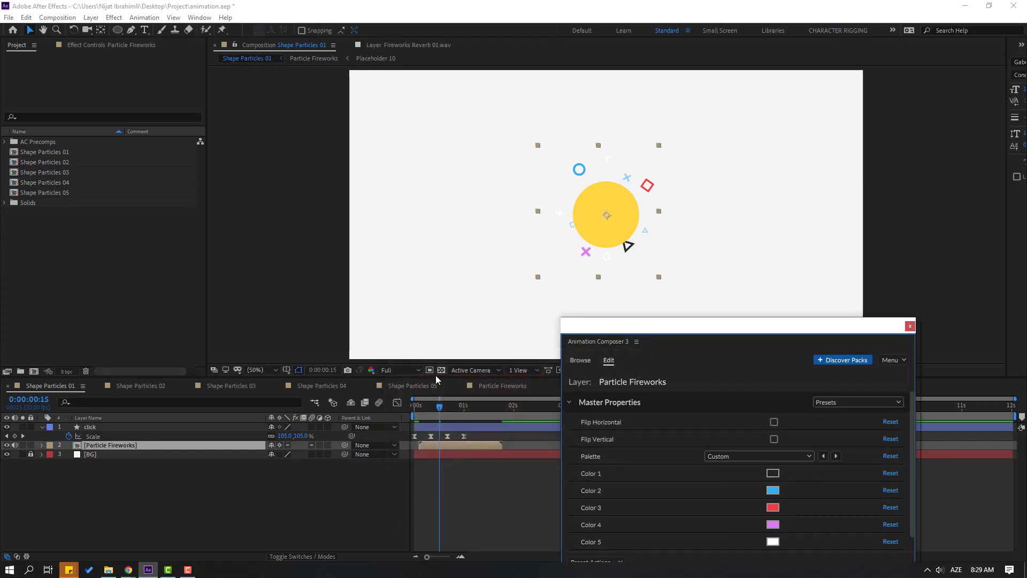
- Preview the particle burst around frames 10–16 and show the Effects & Presets list
left_click(425, 412)
key("space")
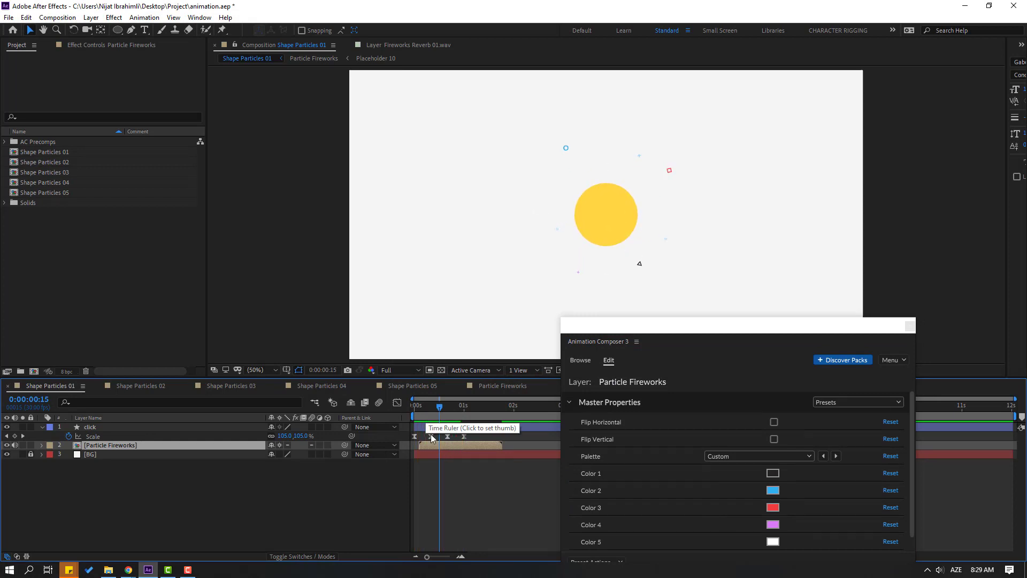
left_click_drag(432, 445, 430, 445)
left_click(434, 408)
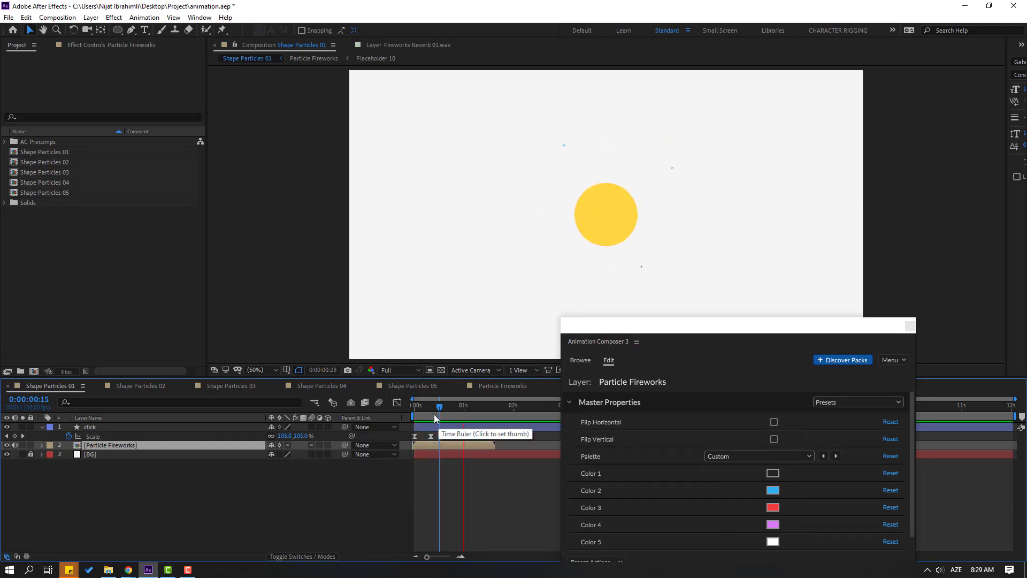
left_click(441, 406)
left_click_drag(1005, 137, 889, 143)
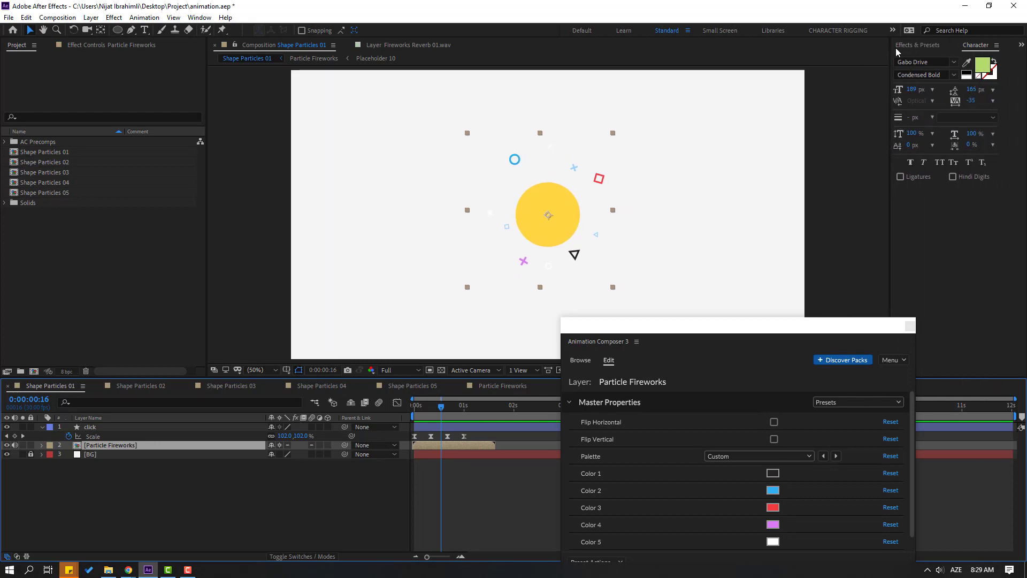
left_click(909, 48)
- Search for 'fill' and apply the Fill effect to the Particle Fireworks layer
left_click(930, 59)
type("fill")
left_click_drag(933, 124, 93, 451)
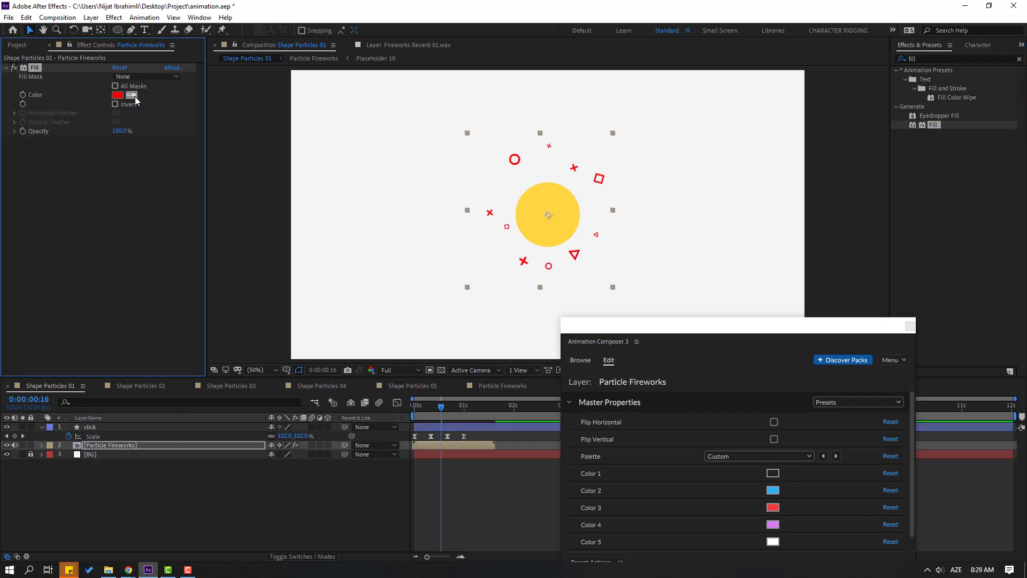
- Sample the circle's yellow as the Fill colour and preview the yellow particles
left_click(135, 99)
left_click(538, 201)
left_click(521, 518)
key("space")
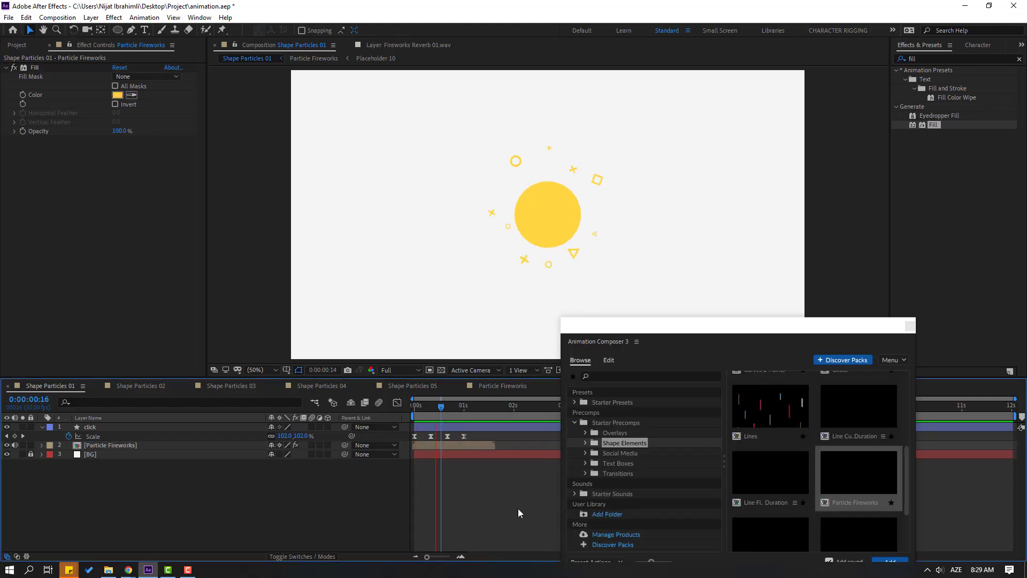
left_click(431, 408)
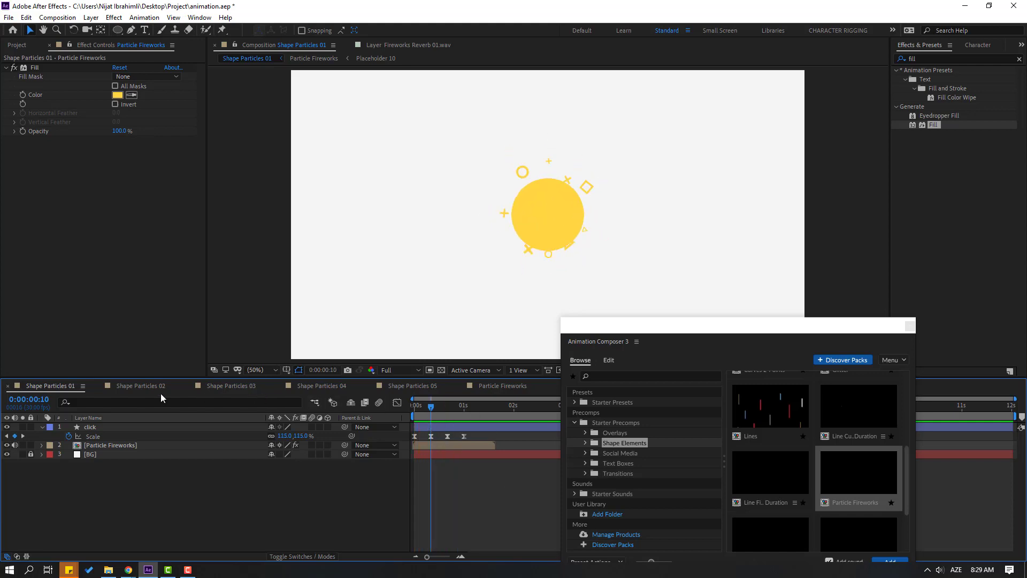
- In Shape Particles 02, select the cube and move its Position to X 262
left_click(137, 386)
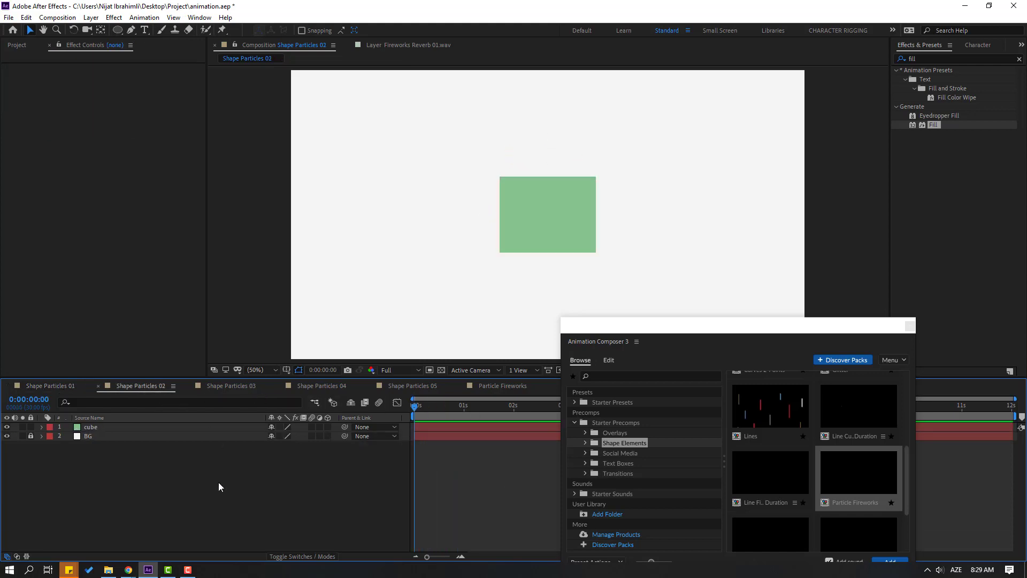
key("ctrl+a")
key("p")
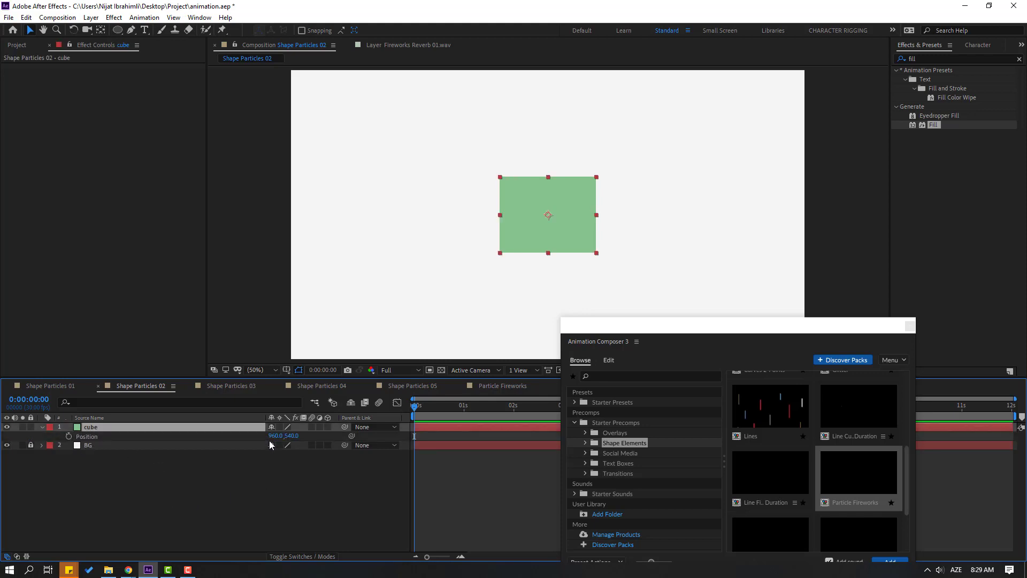
left_click_drag(276, 439, 168, 488)
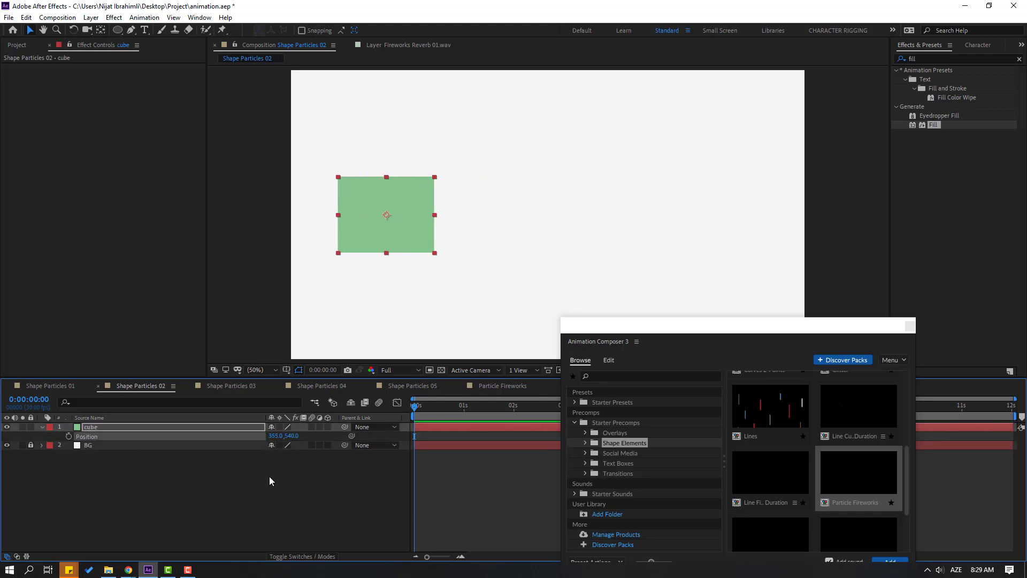
left_click_drag(277, 447, 235, 449)
left_click_drag(666, 325, 736, 475)
- Keyframe the cube's Position from X 262 at 0s to X 1722 at 1s with Easy Ease
left_click(68, 436)
key("shift+Page_Down")
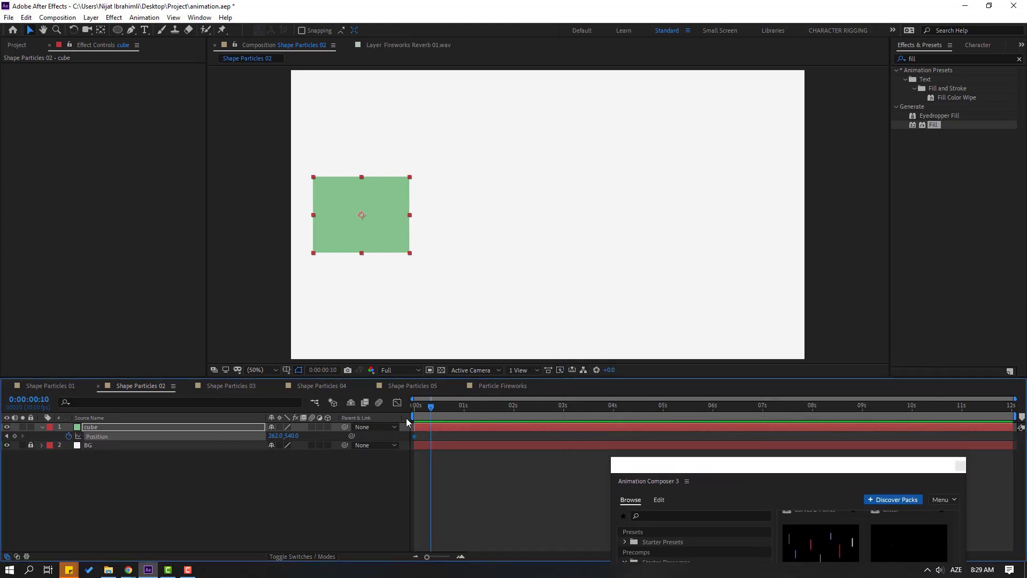
left_click_drag(278, 441, 361, 447)
left_click(415, 436)
right_click(415, 436)
mouse_move(528, 431)
left_click(568, 464)
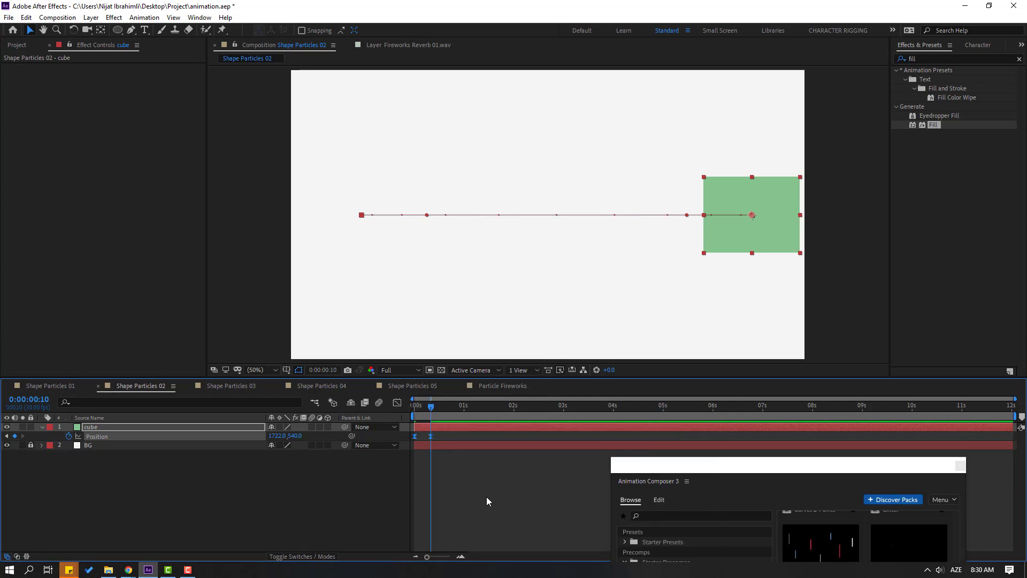
key("space")
left_click_drag(430, 435, 463, 436)
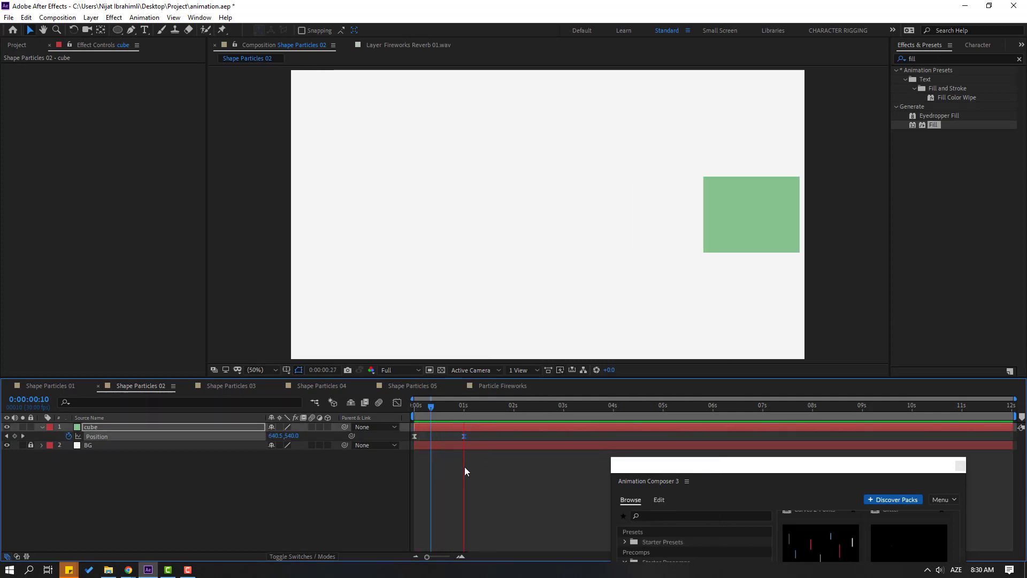
key("space")
- Lengthen both keyframes' eases in the speed graph for a sharp speed peak
left_click(397, 402)
left_click_drag(422, 532, 436, 528)
key("space")
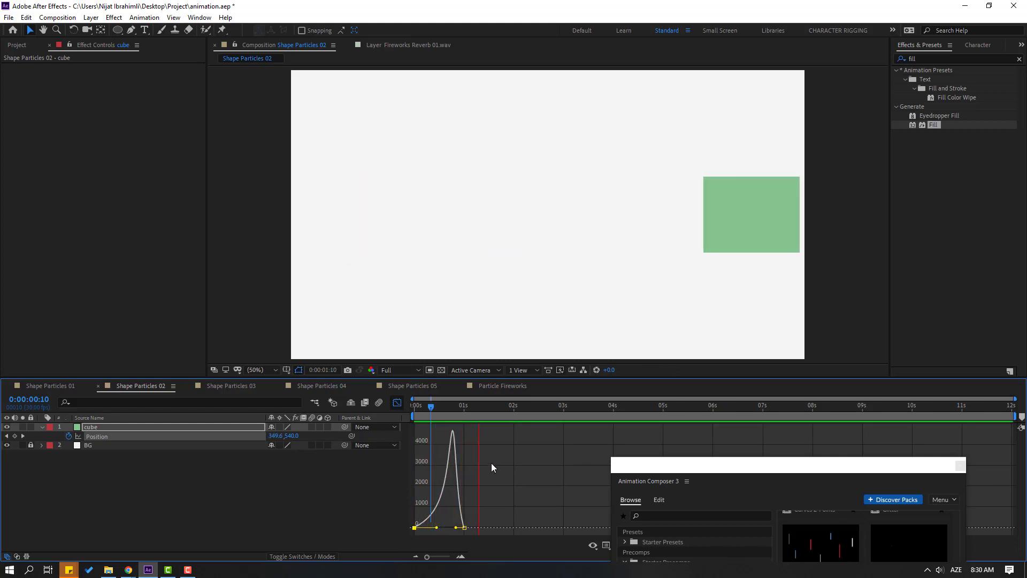
key("space")
left_click_drag(456, 529, 448, 529)
key("space")
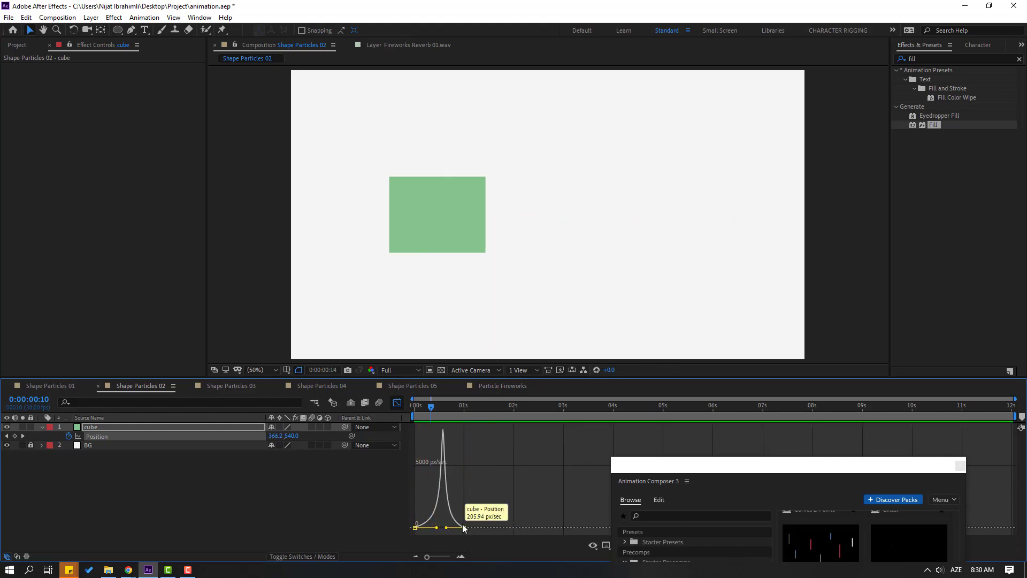
key("space")
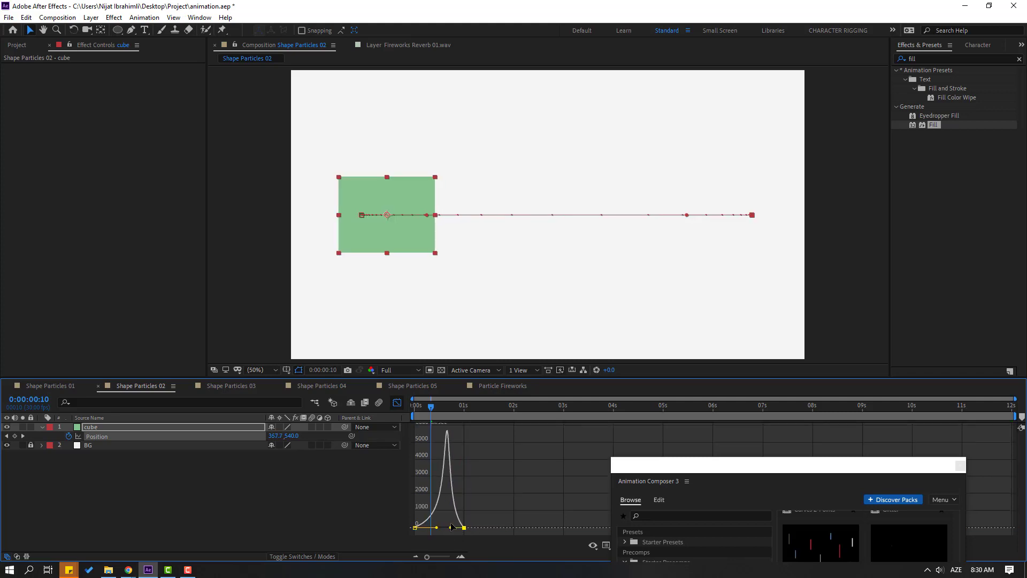
left_click(397, 402)
left_click_drag(745, 466, 678, 288)
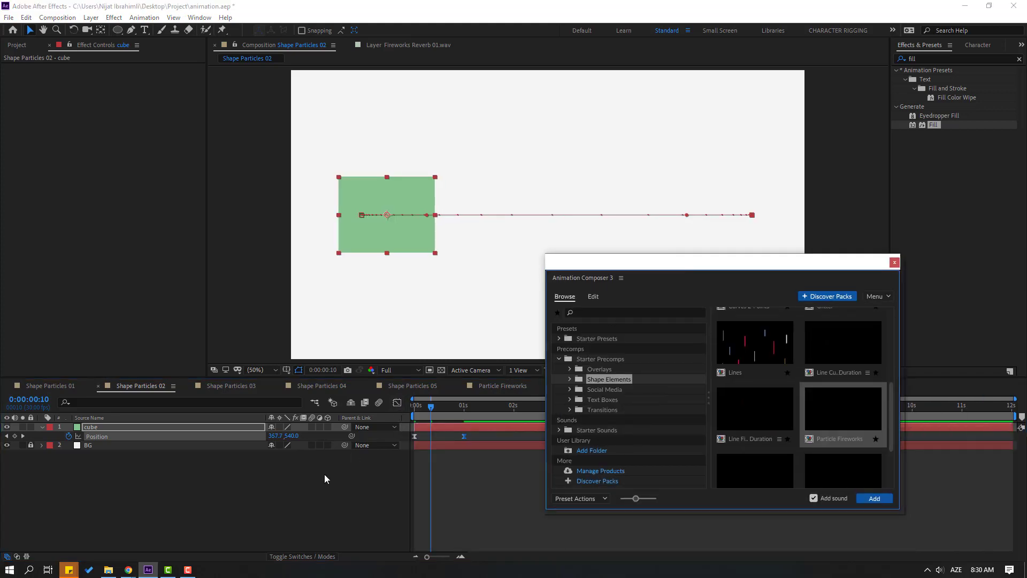
left_click(742, 348)
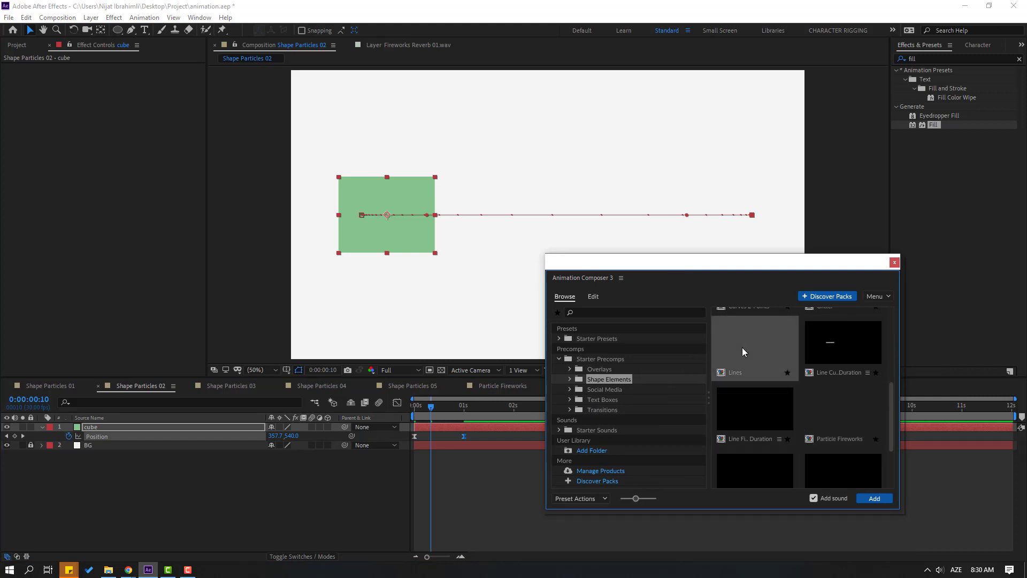
left_click(813, 498)
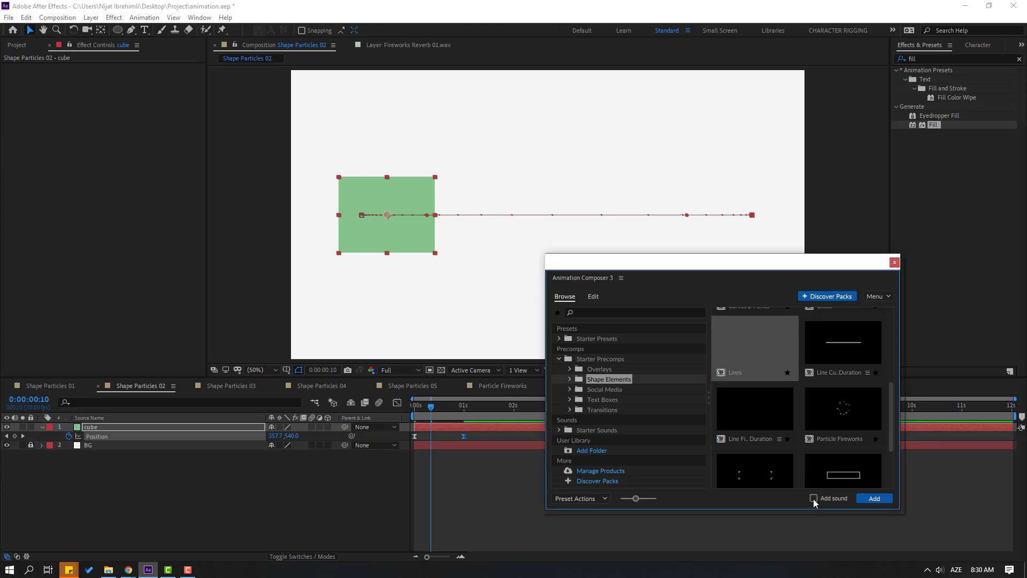
left_click(870, 501)
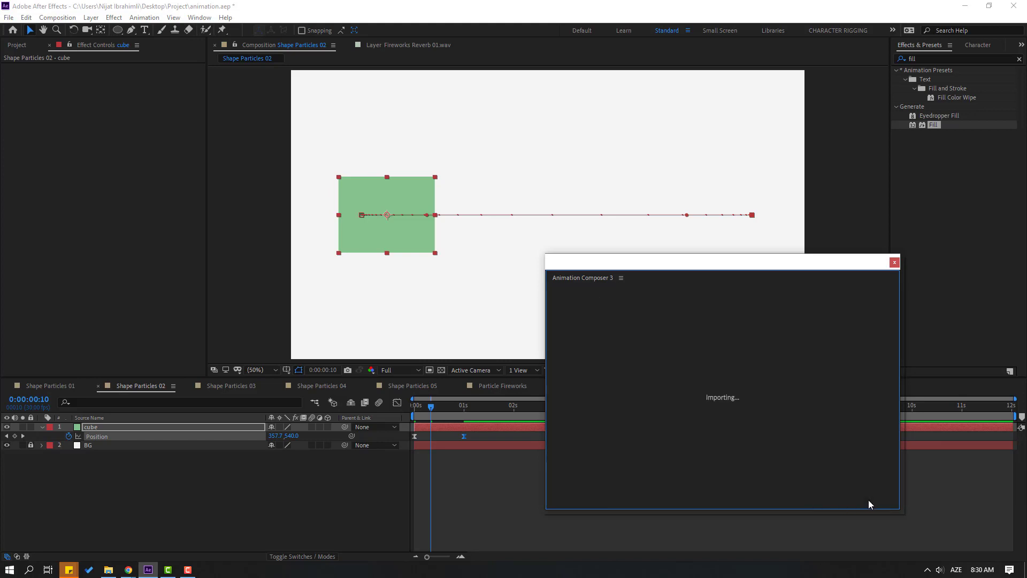
left_click_drag(626, 275, 691, 405)
left_click_drag(431, 407, 450, 412)
left_click_drag(463, 416, 456, 416)
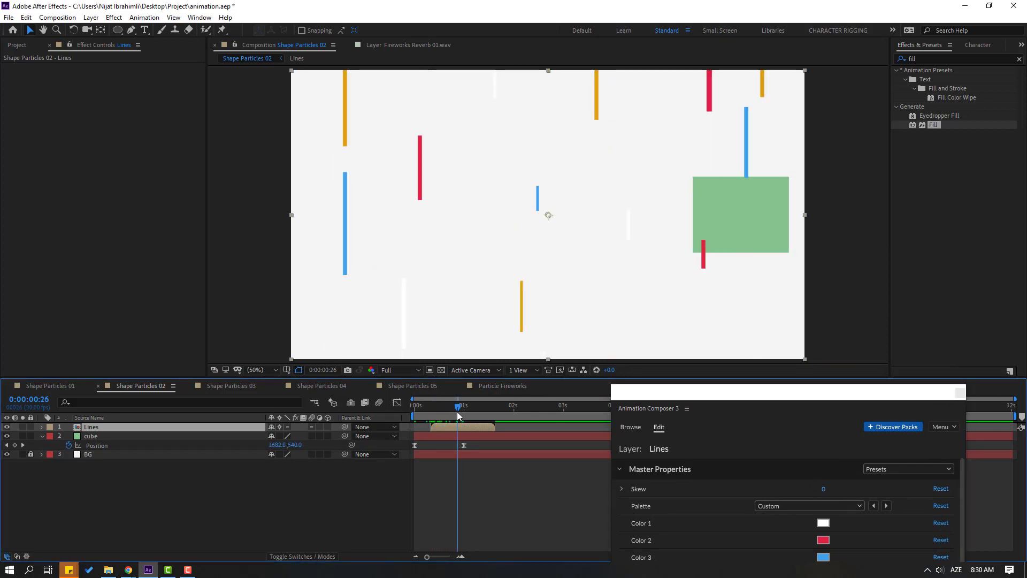
- Rotate the Lines layer to -90° so the lines stream horizontally, and preview it
key("r")
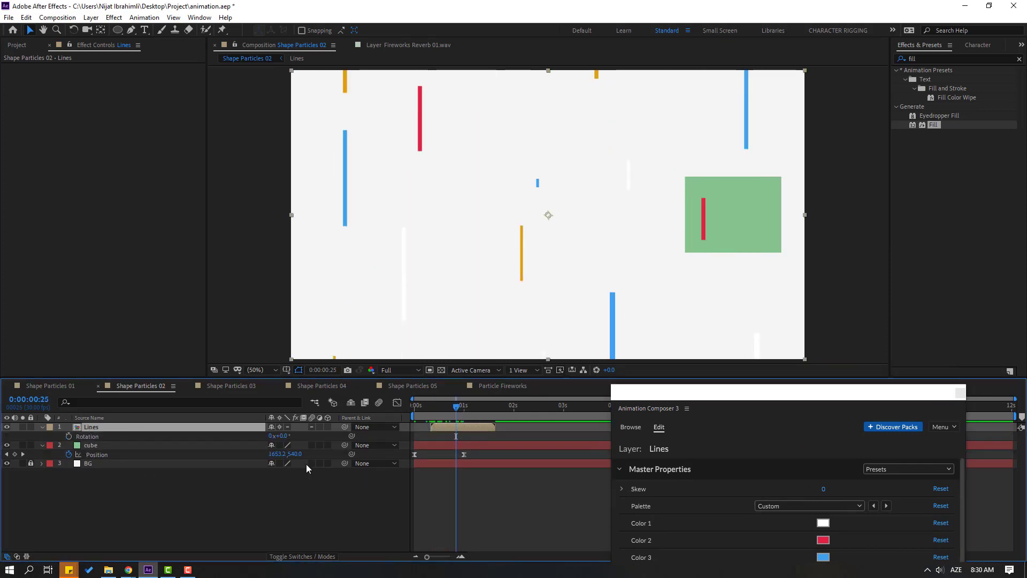
type("90")
key("Return")
left_click_drag(424, 415, 461, 415)
key("ctrl+z")
left_click(281, 436)
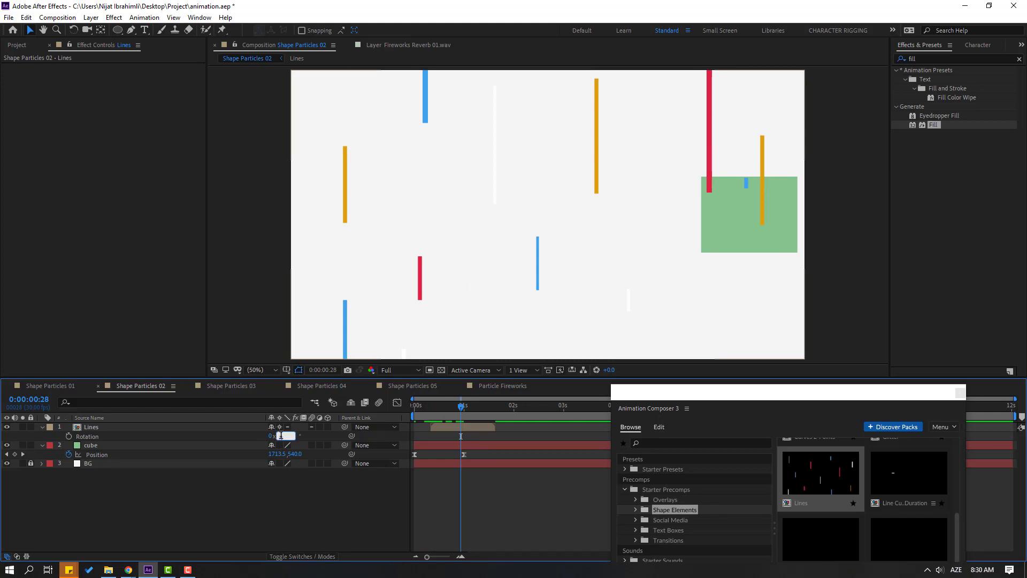
type("-90")
key("Return")
mouse_move(430, 405)
left_mouse_down()
mouse_move(456, 405)
mouse_move(448, 427)
mouse_move(436, 415)
left_mouse_up()
key("space")
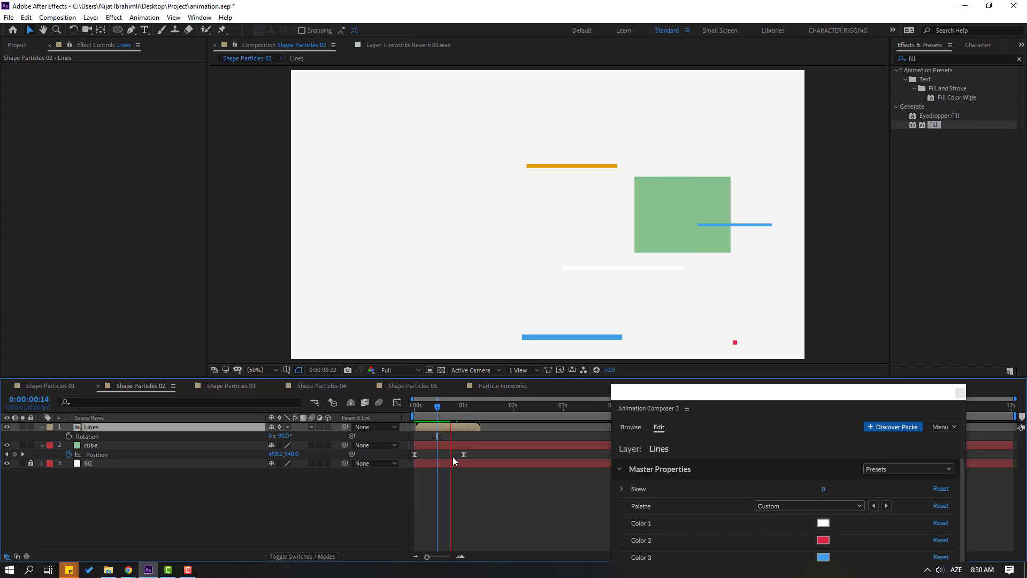
left_click_drag(466, 405, 479, 405)
key("space")
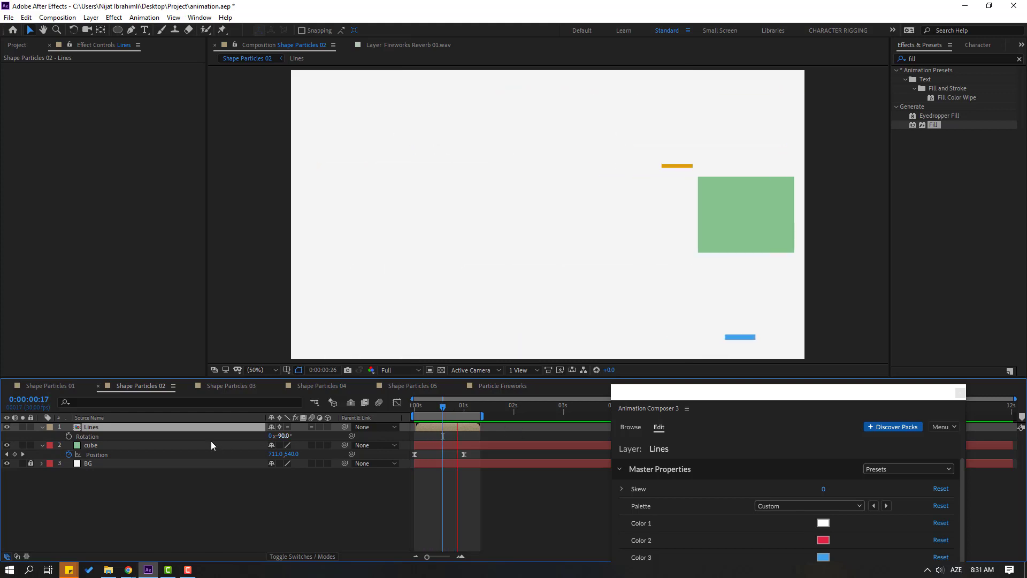
- Move the Lines layer beneath the cube layer and preview the new order
left_click_drag(94, 427, 134, 460)
key("space")
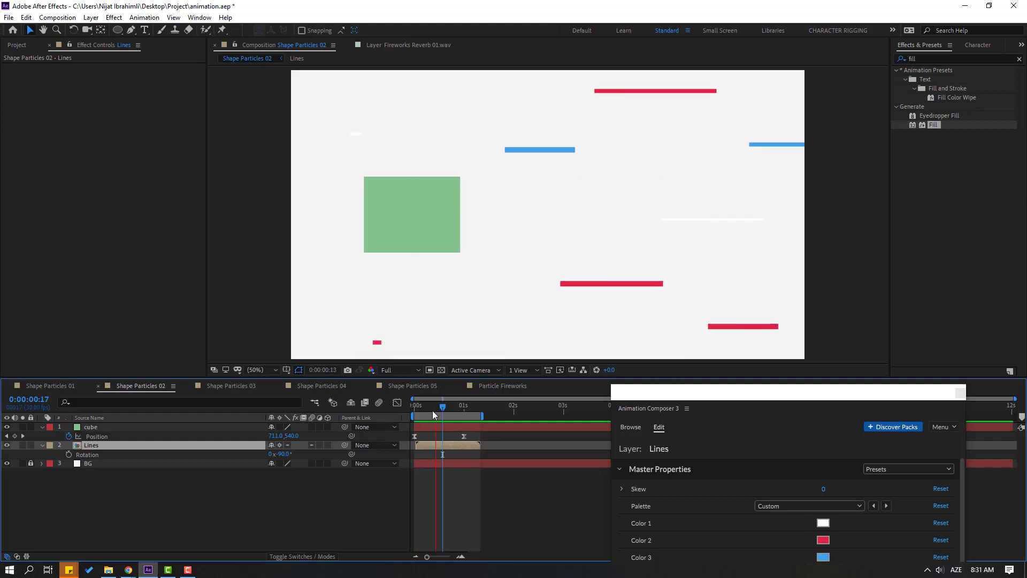
key("space")
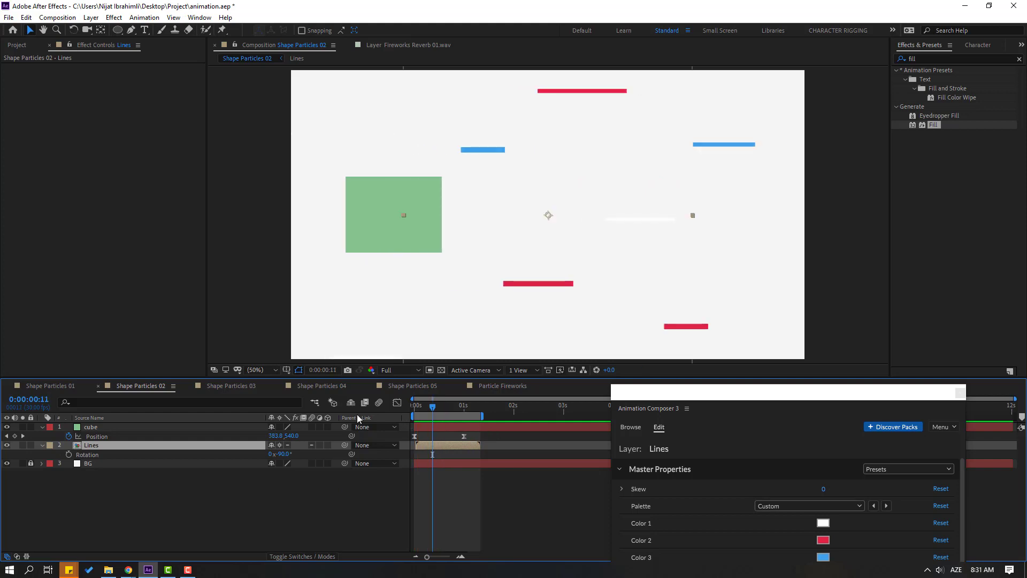
left_click(224, 387)
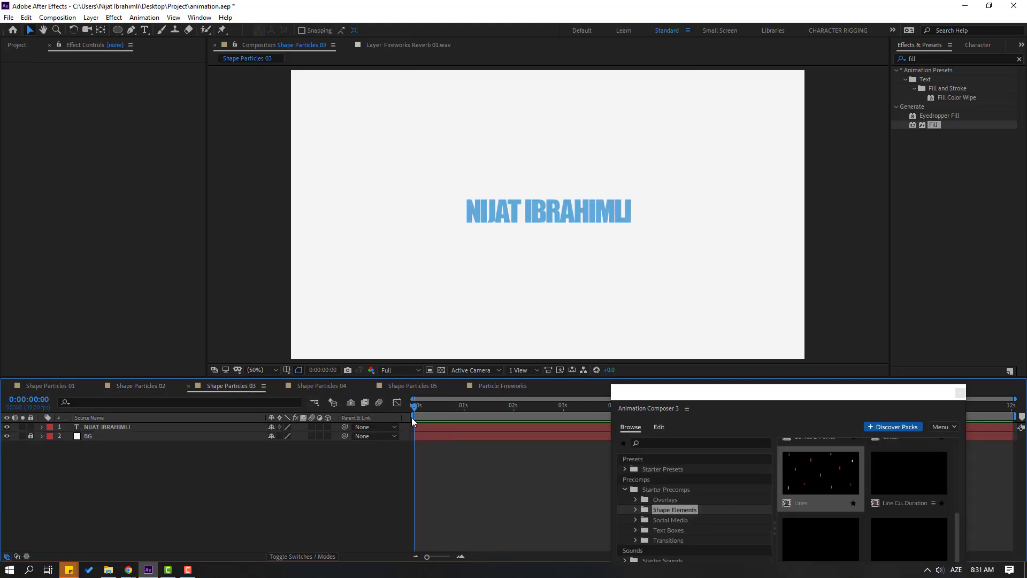
- Add Rectangle Stroke Custom Duration with the Trim Path 2 variant, after comparing Trim Path 3
left_click_drag(693, 395, 608, 229)
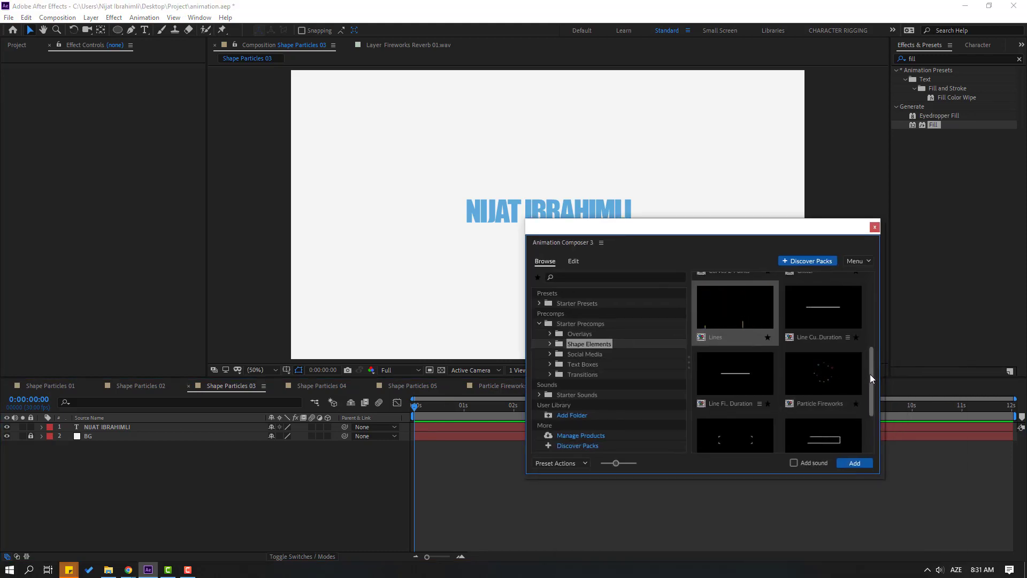
left_click_drag(869, 374, 875, 404)
scroll(876, 405, "down", 1)
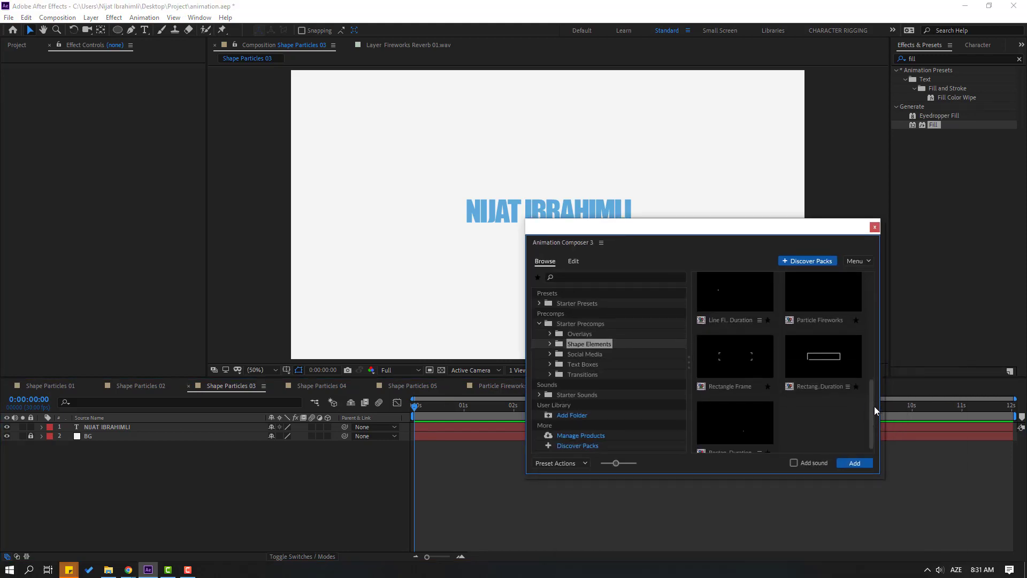
left_click(816, 374)
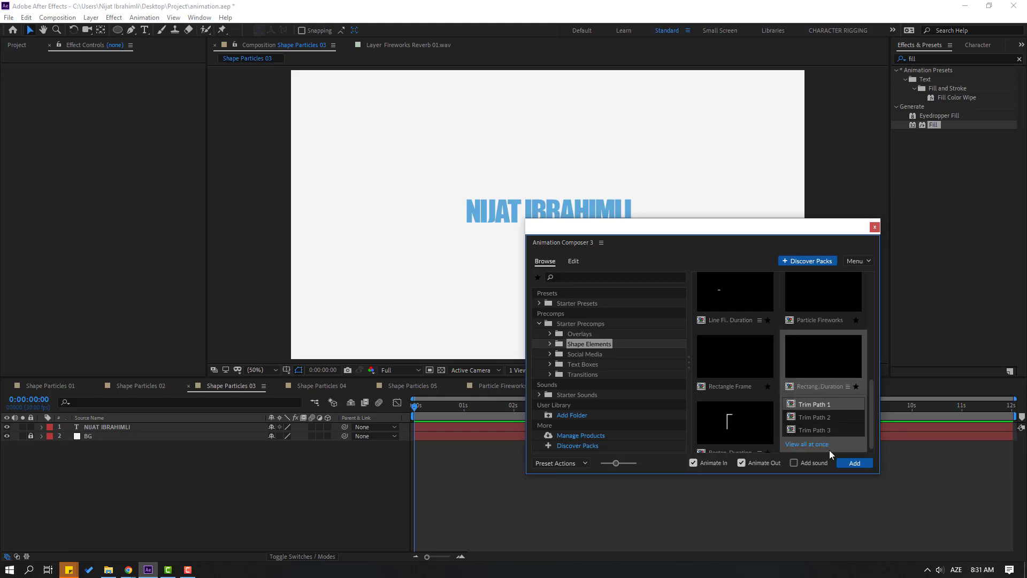
left_click(812, 417)
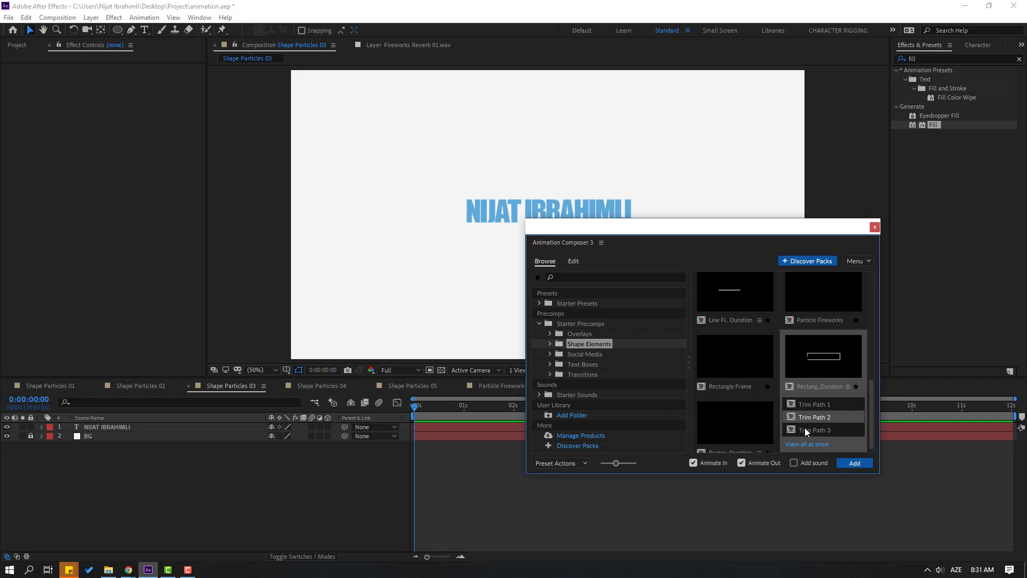
left_click(803, 429)
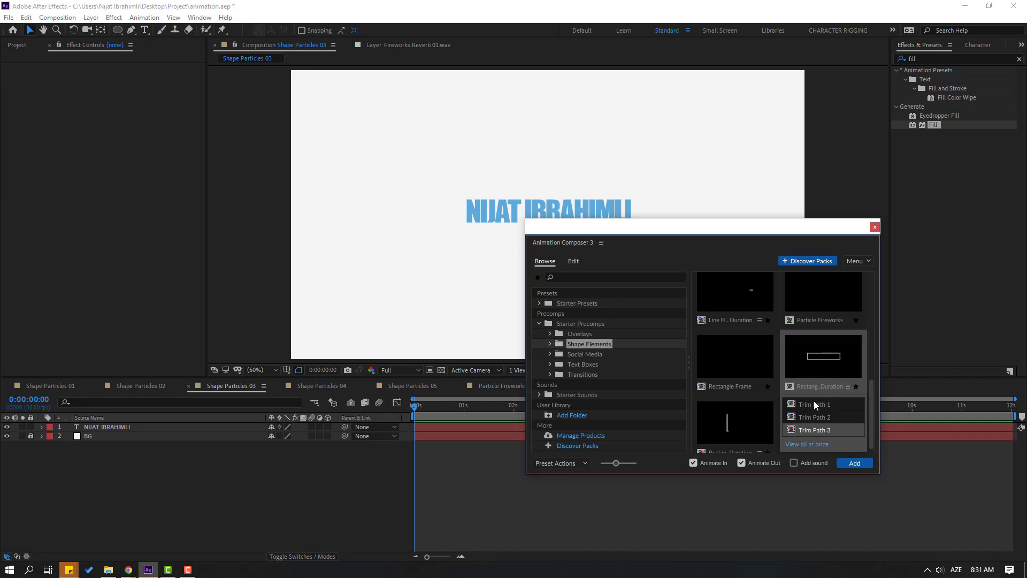
left_click(803, 420)
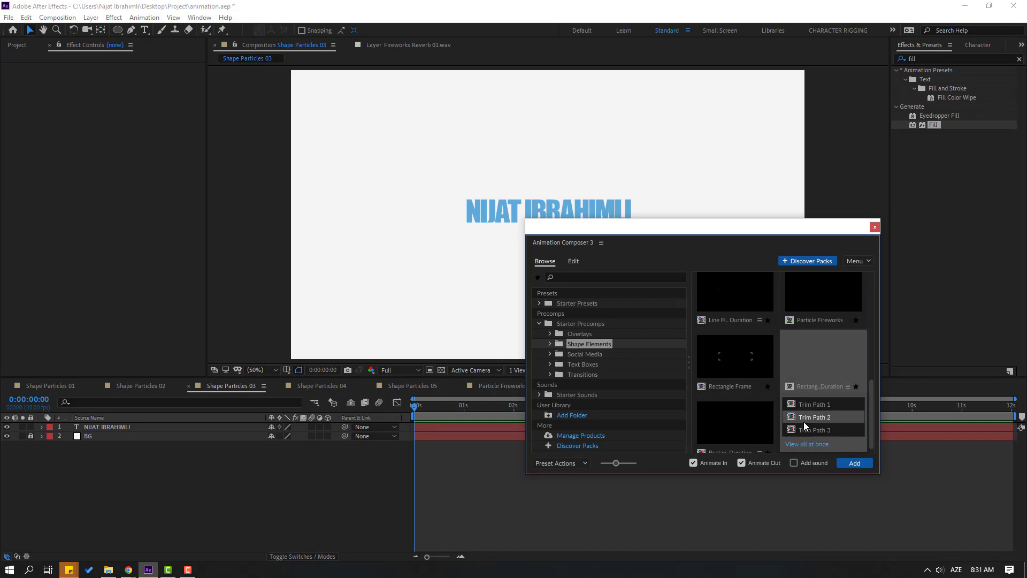
left_click(853, 463)
- Eyedrop the name text's blue (5FAAD9) as the rectangle frame's colour
left_click_drag(681, 233, 755, 438)
left_click_drag(422, 406, 464, 409)
left_click_drag(776, 431, 789, 270)
left_click(821, 475)
left_click(608, 425)
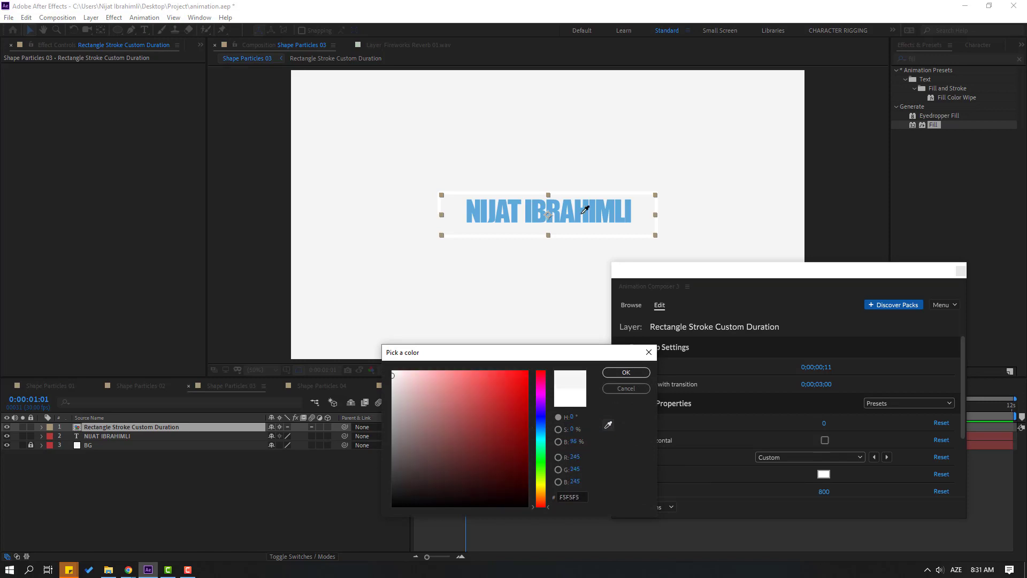
left_click(625, 372)
left_click_drag(704, 287, 733, 444)
left_click(516, 480)
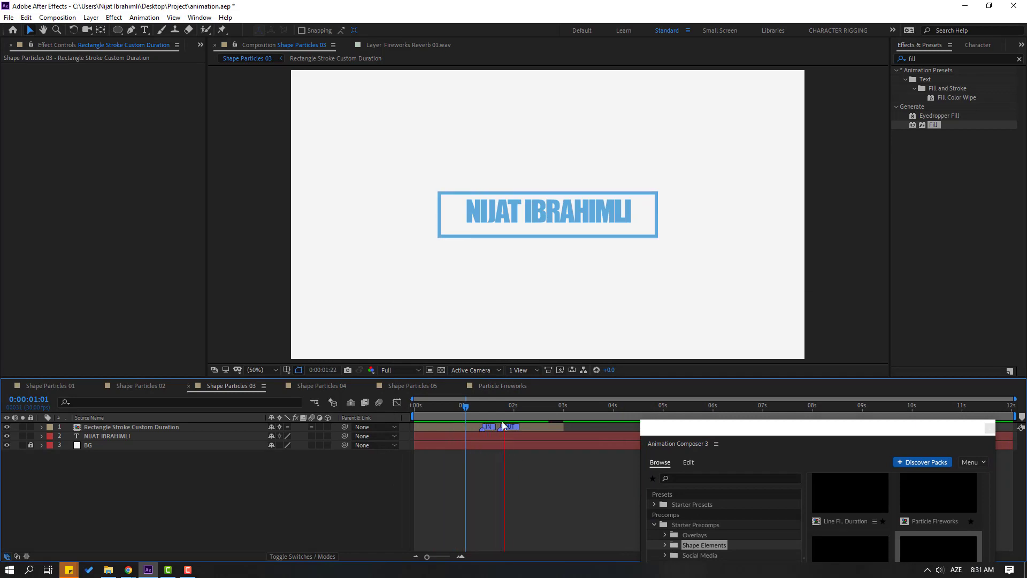
mouse_move(484, 406)
left_mouse_down()
mouse_move(494, 407)
mouse_move(480, 406)
left_mouse_up()
- Round the blue frame's corners to 25, keeping its stroke width at 12
left_click_drag(686, 437, 614, 225)
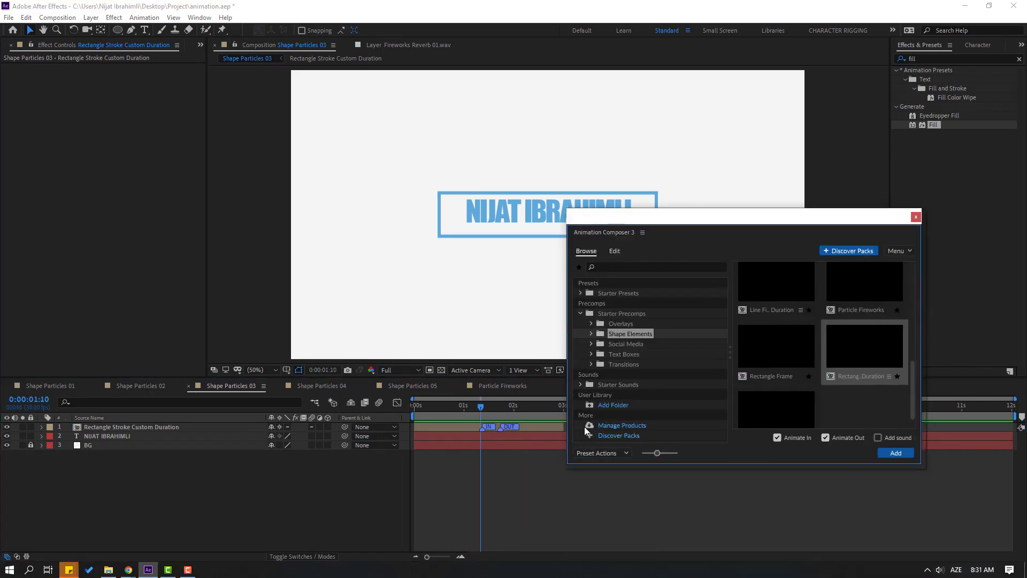
left_click(120, 431)
scroll(721, 442, "down", 2)
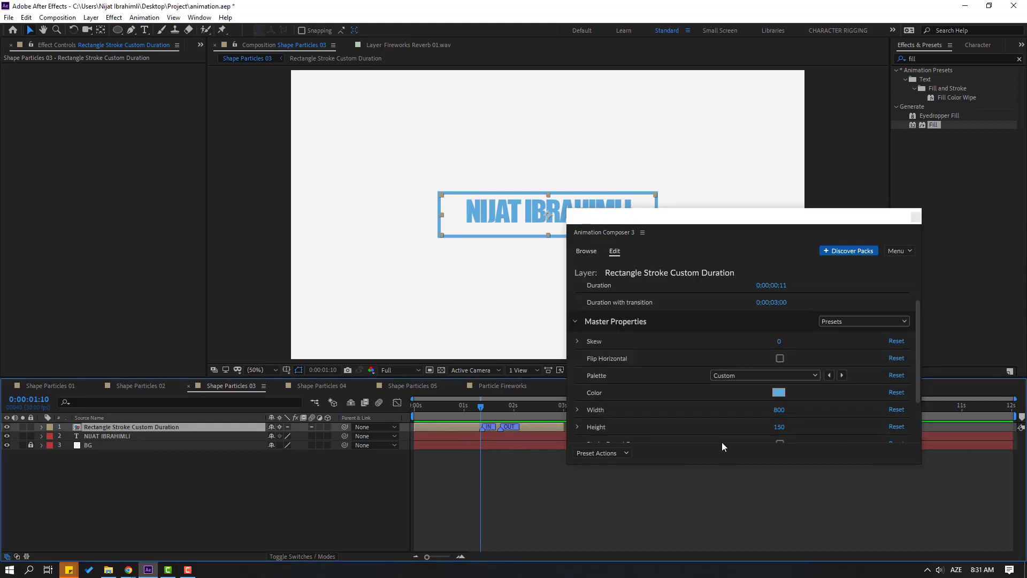
scroll(717, 436, "down", 2)
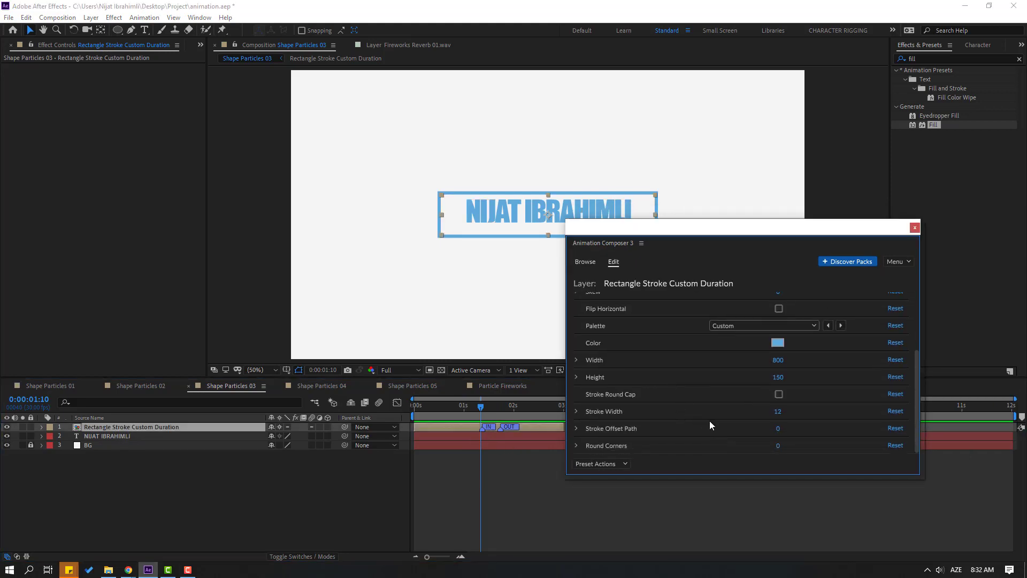
left_click_drag(738, 239, 683, 373)
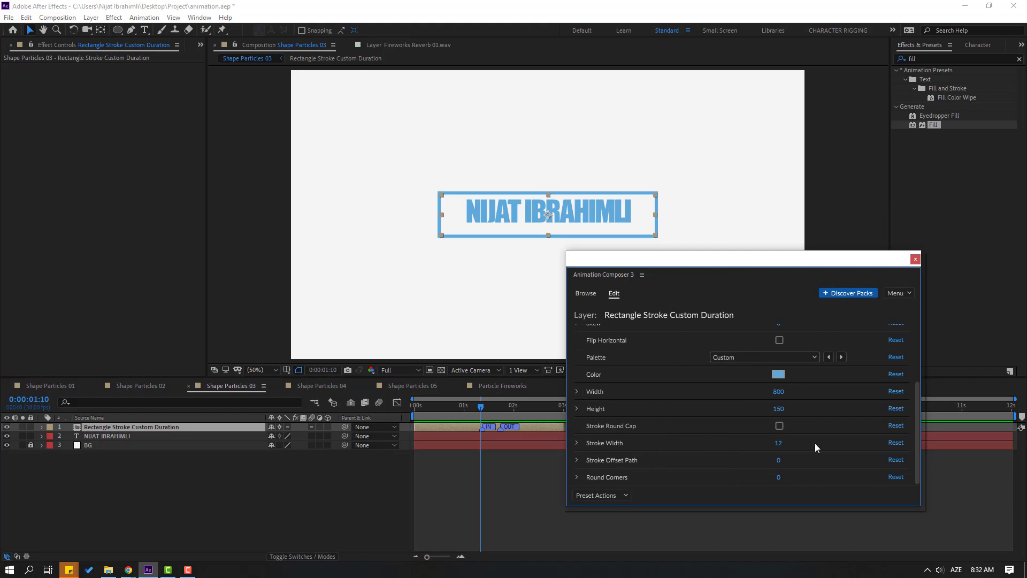
mouse_move(779, 444)
left_mouse_down()
mouse_move(816, 442)
mouse_move(804, 457)
left_mouse_up()
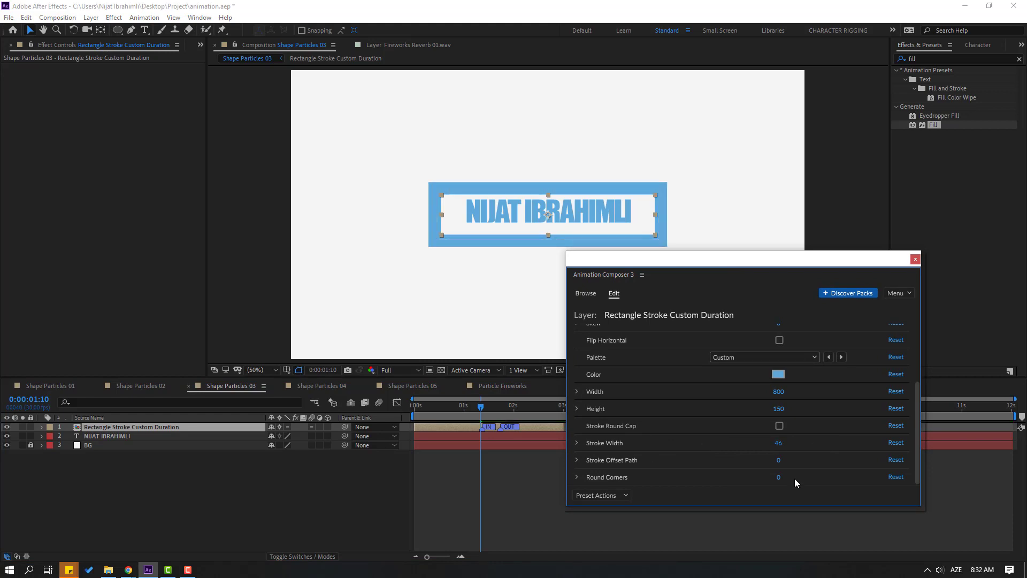
key("ctrl+z")
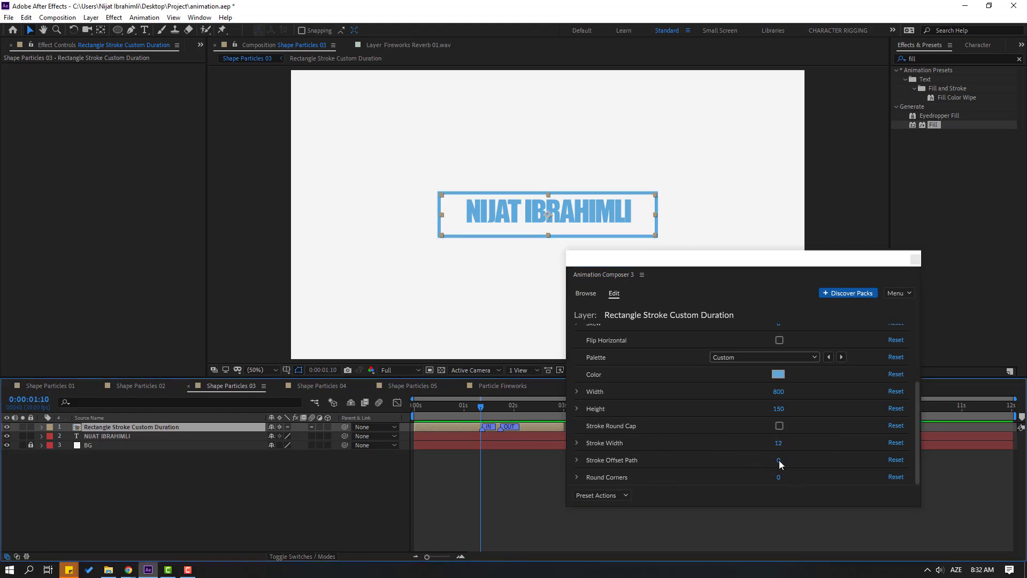
left_click(788, 479)
left_click_drag(779, 478, 819, 476)
- Preview the rounded frame animation, then switch to the Shape Particles 04 composition
left_click(394, 439)
key("space")
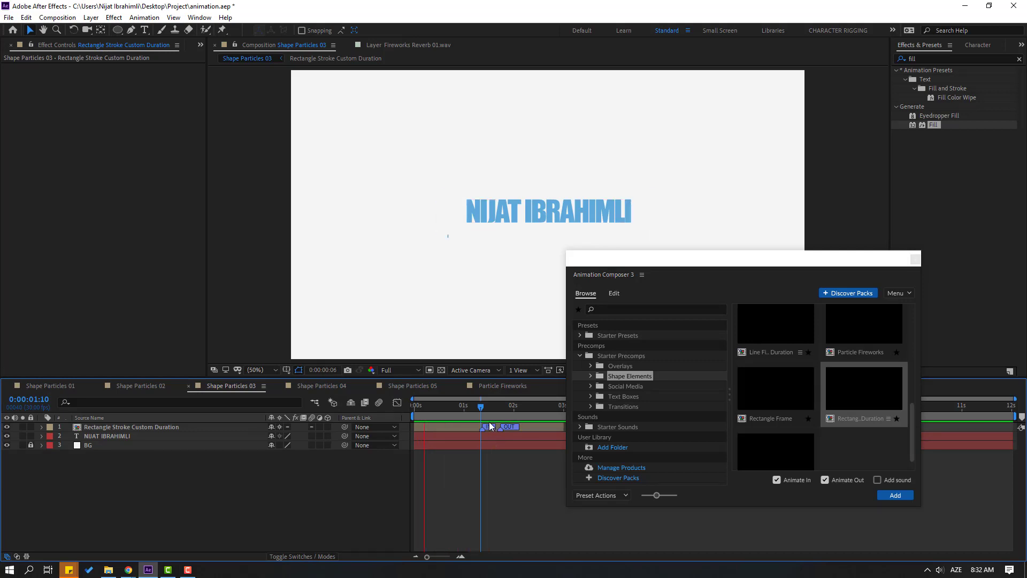
key("space")
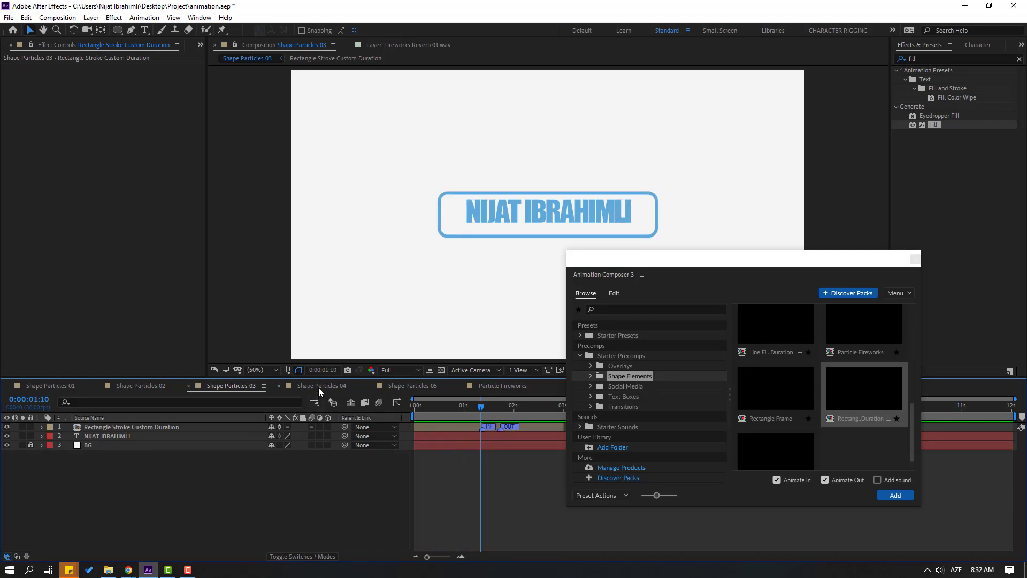
left_click(319, 387)
- Add the Arrow Loop shape element to Shape Particles 04
left_click_drag(659, 270, 638, 311)
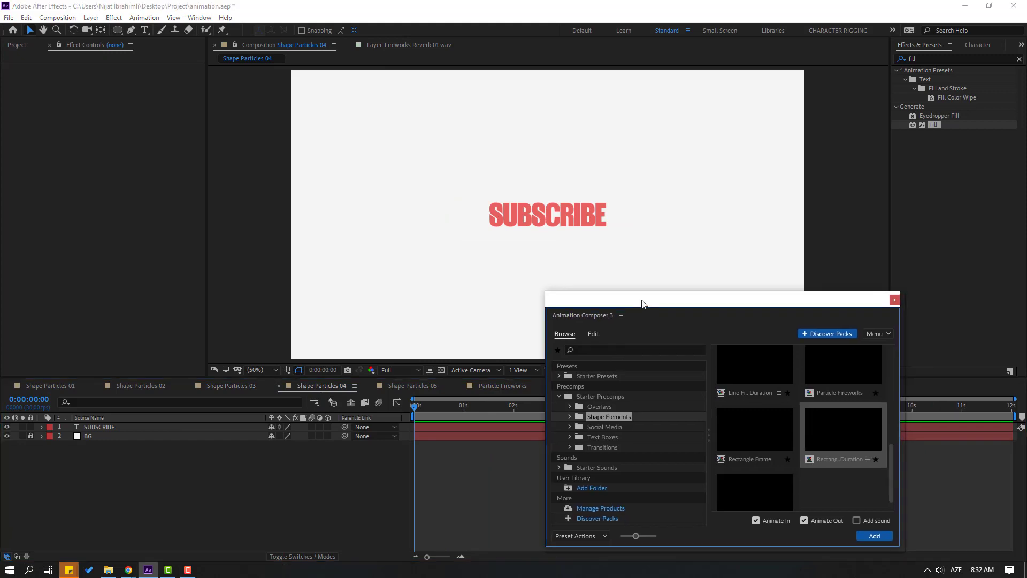
scroll(820, 465, "up", 5)
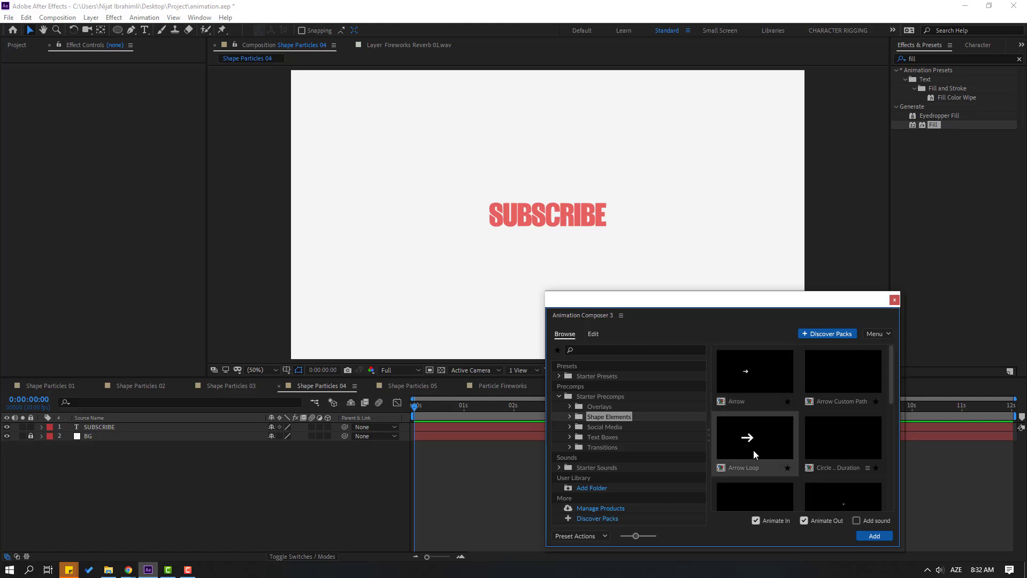
left_click(740, 445)
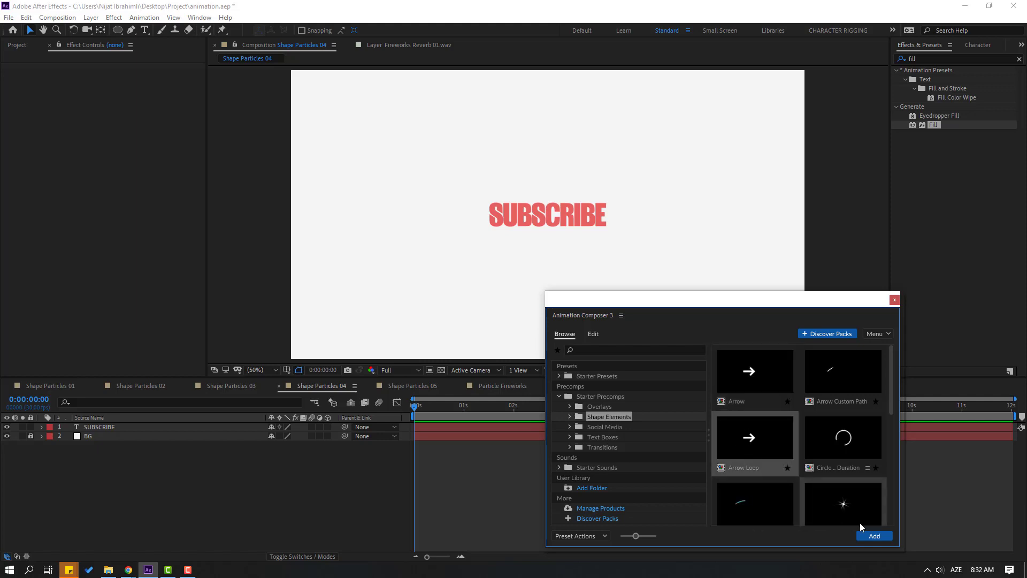
left_click(877, 536)
left_click_drag(612, 300, 645, 329)
- Scale the arrow down to about 64% and move it left beside SUBSCRIBE
key("s")
left_click_drag(282, 436, 264, 436)
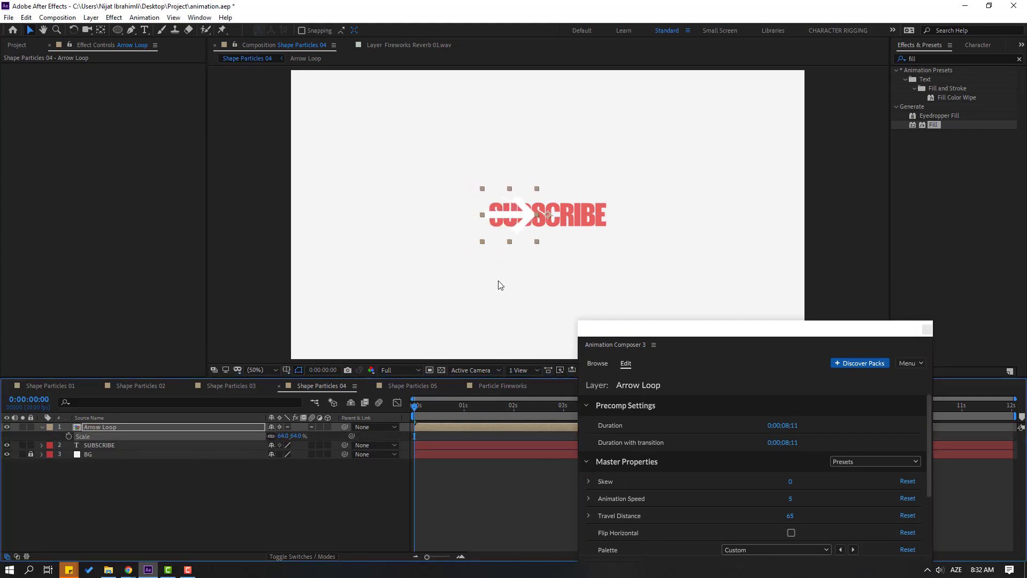
key("shift+Left")
key("shift+Left")
key("shift+Left")
key("shift+Left")
key("shift+Left")
key("shift+Left")
key("shift+Left")
key("shift+Left")
key("shift+Left")
key("shift+Left")
key("shift+Left")
key("shift+Left")
key("shift+Left")
key("shift+Left")
key("shift+Left")
key("shift+Left")
key("shift+Left")
key("shift+Left")
key("shift+Left")
key("shift+Left")
key("shift+Left")
left_click_drag(689, 329, 699, 239)
scroll(734, 424, "down", 2)
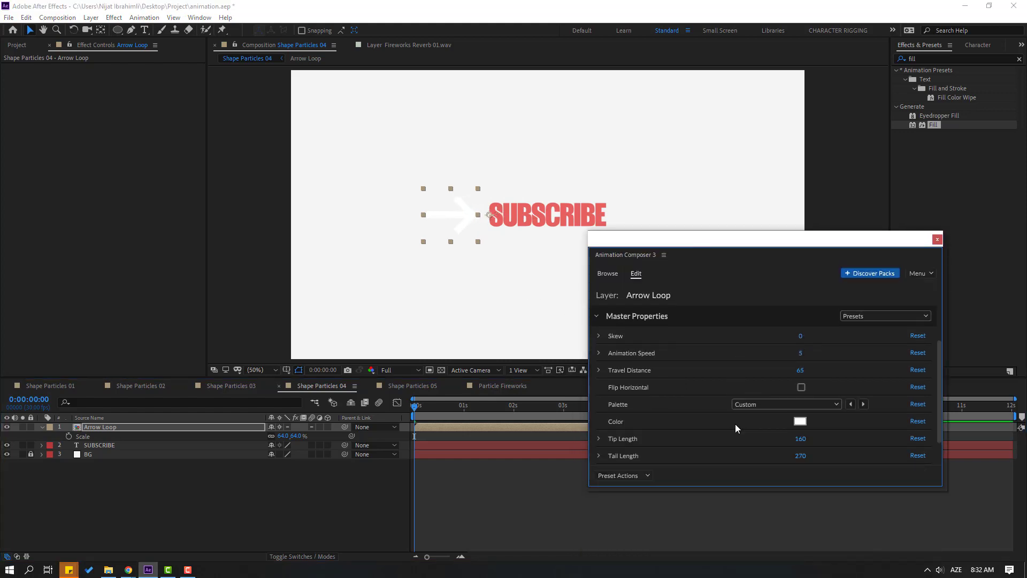
- Color the arrow with the SUBSCRIBE red and shrink it to 41%
left_click(801, 422)
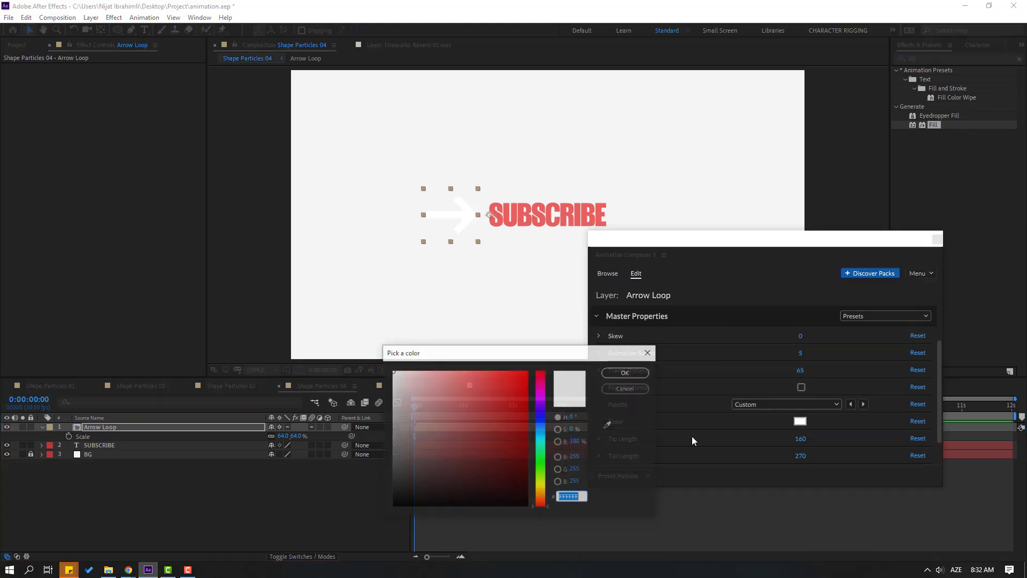
left_click(608, 425)
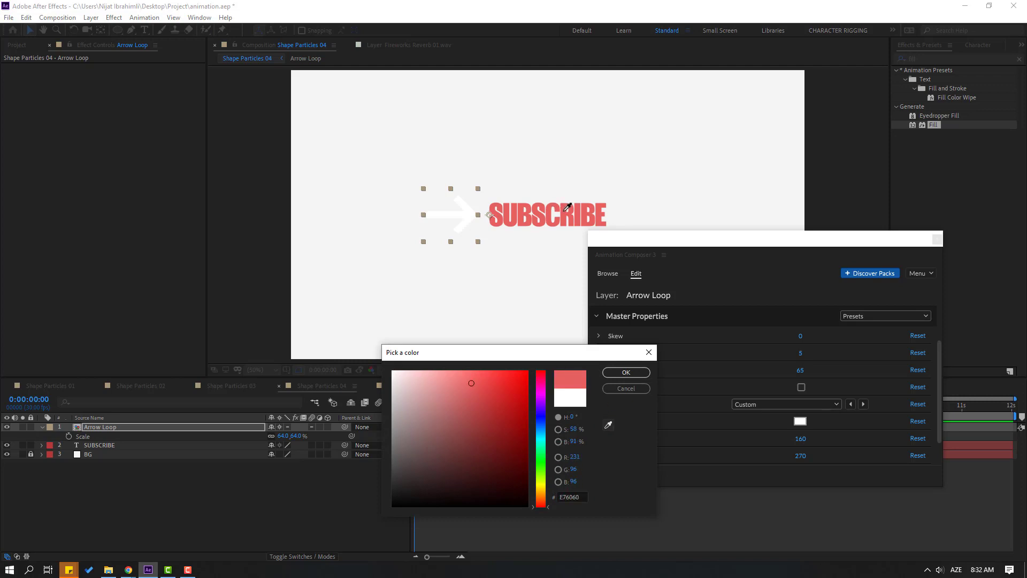
left_click(626, 372)
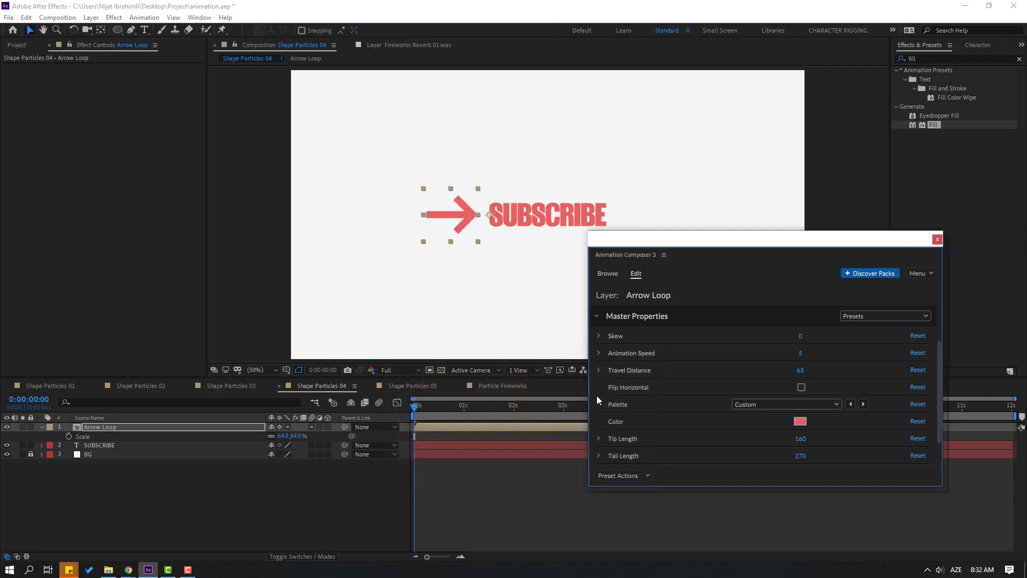
left_click_drag(283, 436, 283, 463)
- Play back the red arrow animation, stopping around 2.5 seconds
left_click(608, 273)
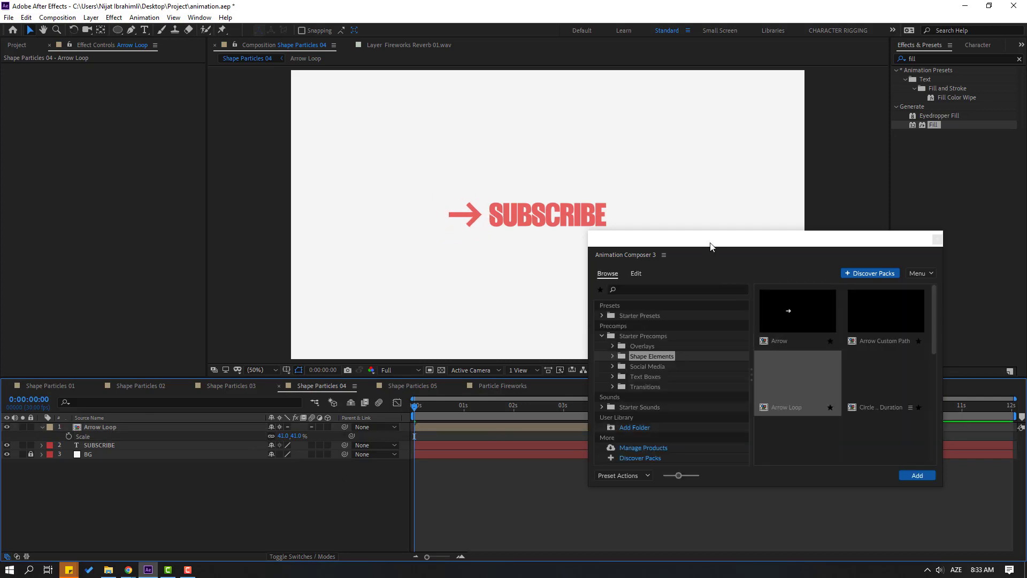
left_click_drag(711, 249, 740, 355)
left_click(470, 481)
key("space")
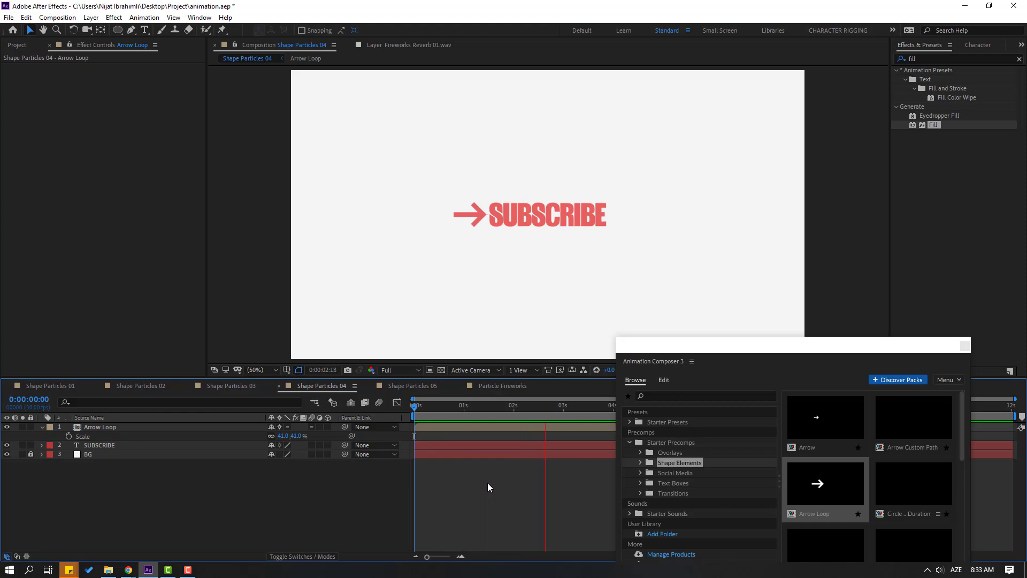
left_click(537, 406)
- In Shape Particles 05, add a 400 by 400 Rectangle Stroke Fixed Duration element around SALE
left_click(412, 385)
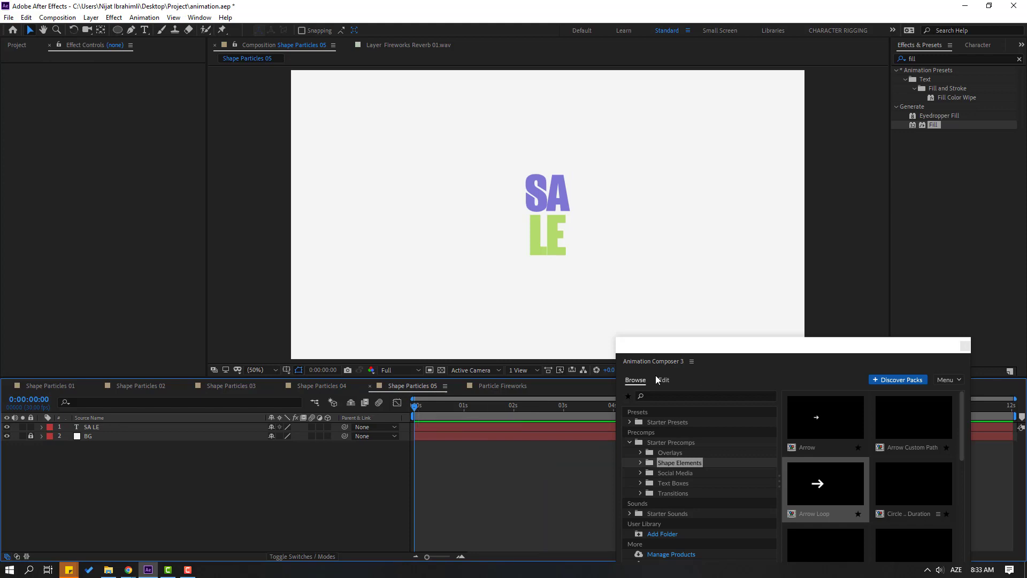
left_click_drag(725, 349, 696, 237)
left_click_drag(929, 316, 941, 400)
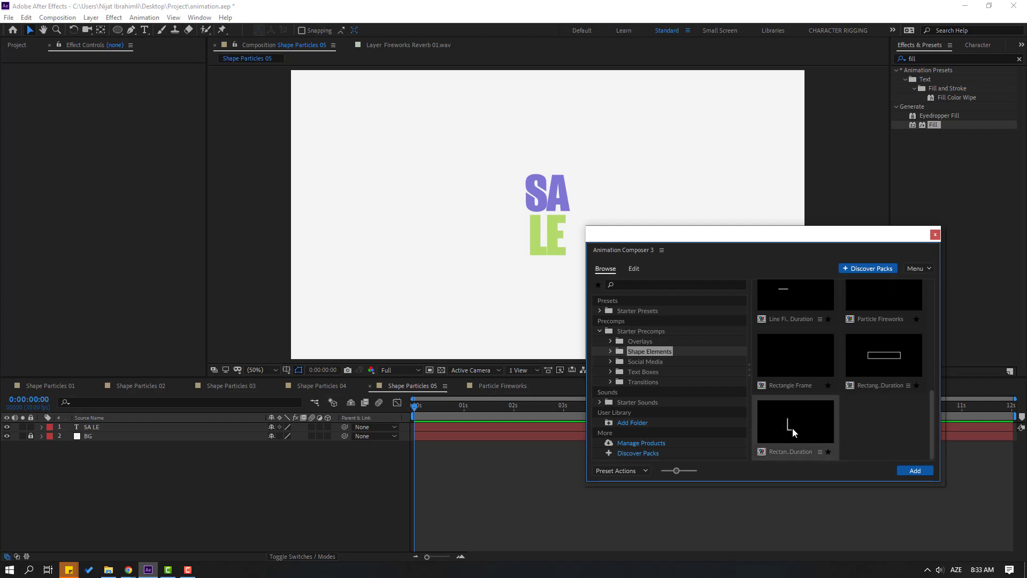
left_click(814, 439)
left_click(911, 471)
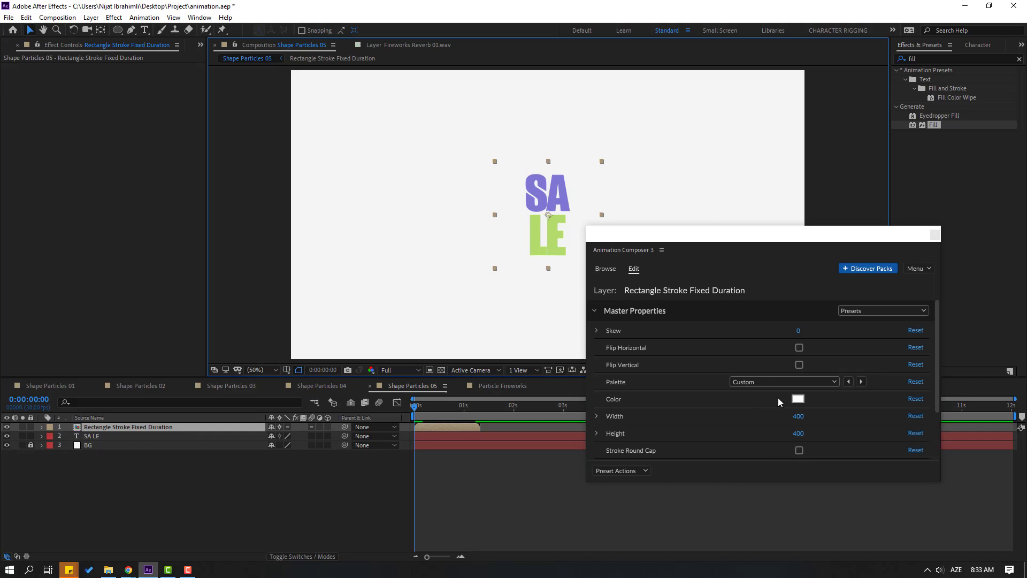
- Color the rectangle stroke purple (7D77D2) from the SA letters and preview it drawing
left_click(798, 399)
left_click(608, 425)
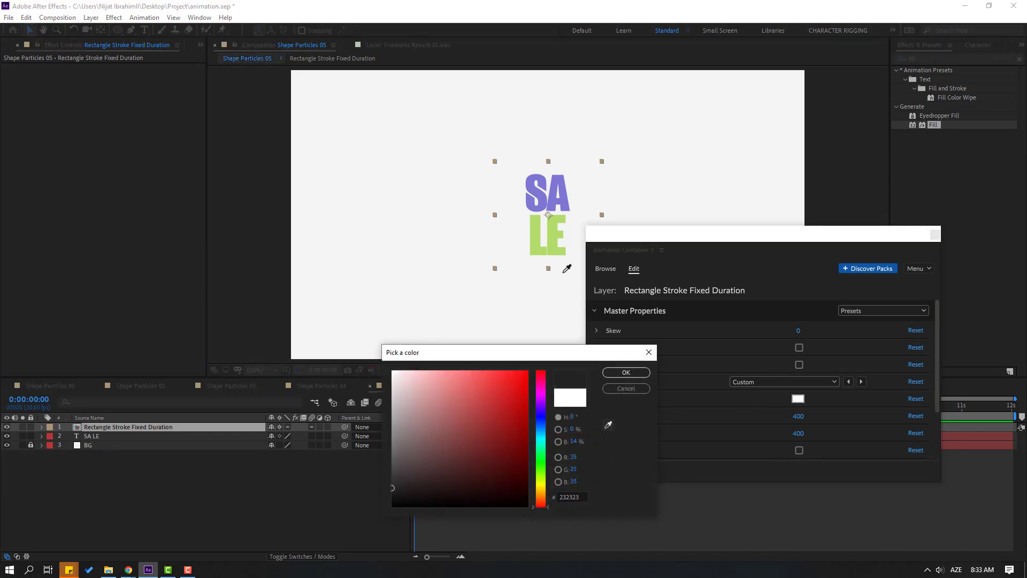
left_click(614, 373)
left_click_drag(414, 406, 458, 406)
key("space")
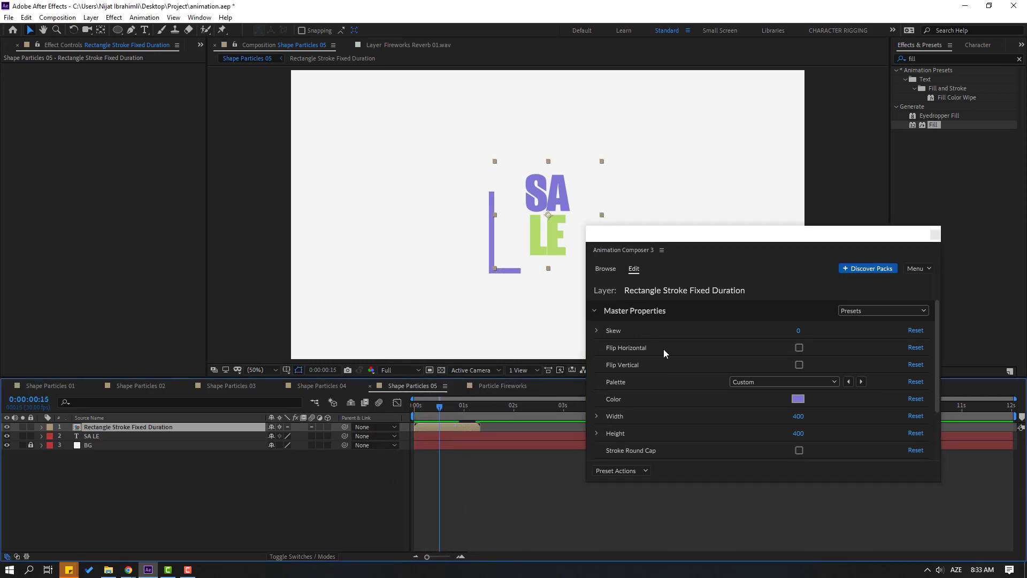
left_click_drag(678, 251, 701, 256)
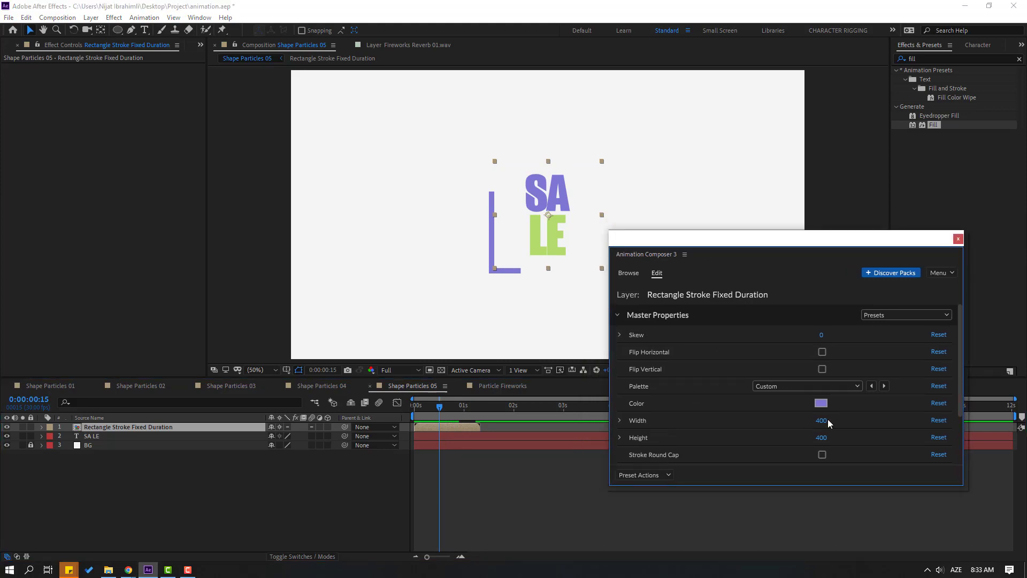
- Narrow the rectangle, trying a width of 100 and previewing the result
left_click_drag(826, 418, 782, 426)
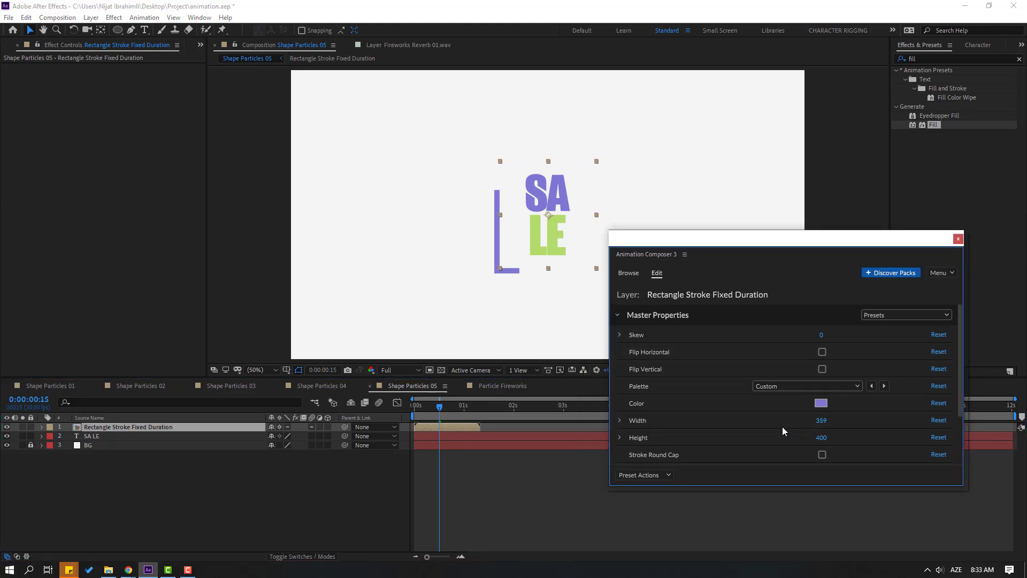
left_click_drag(432, 412, 457, 411)
left_click(822, 421)
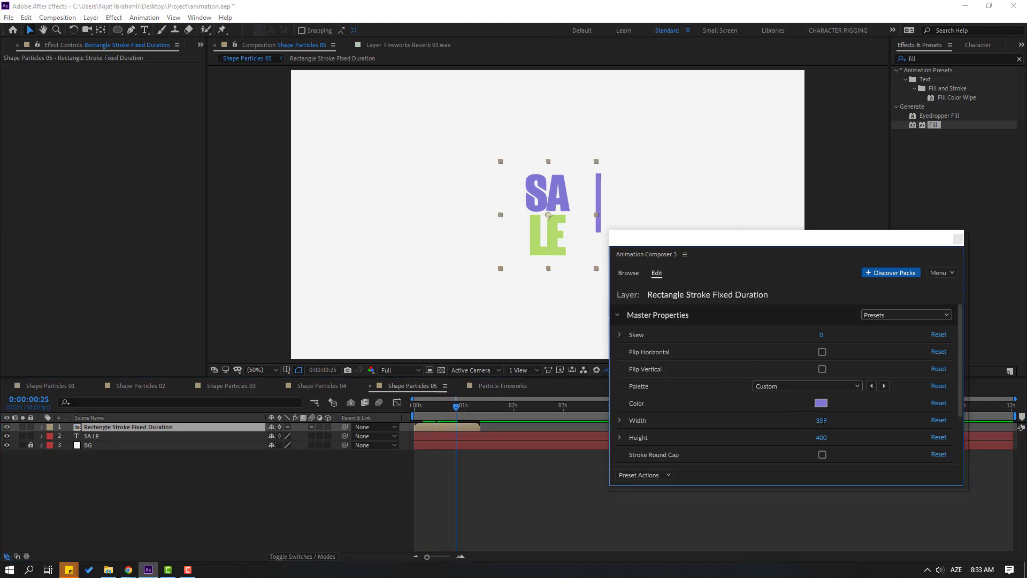
type("100")
key("Return")
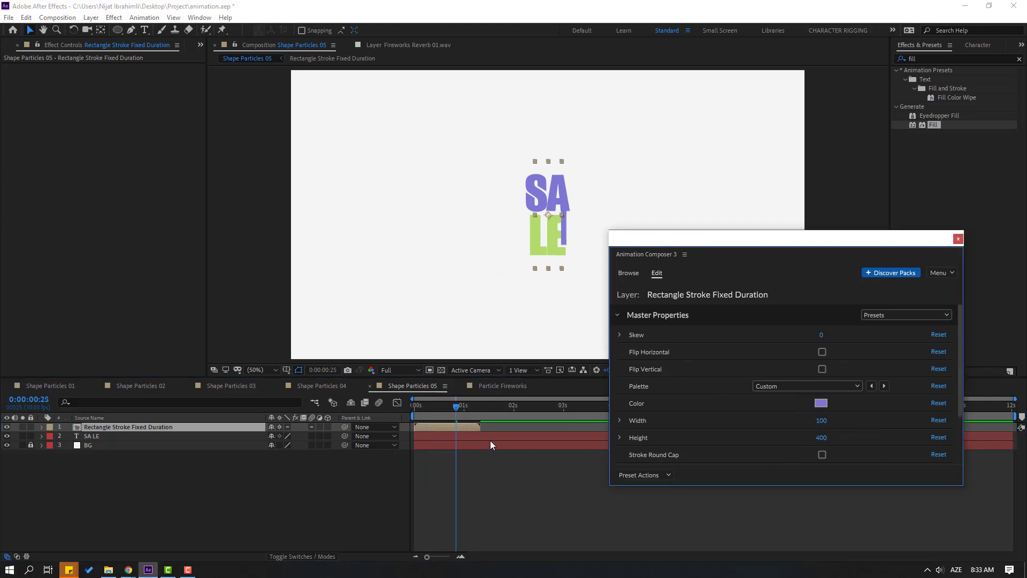
left_click_drag(444, 408, 423, 410)
key("space")
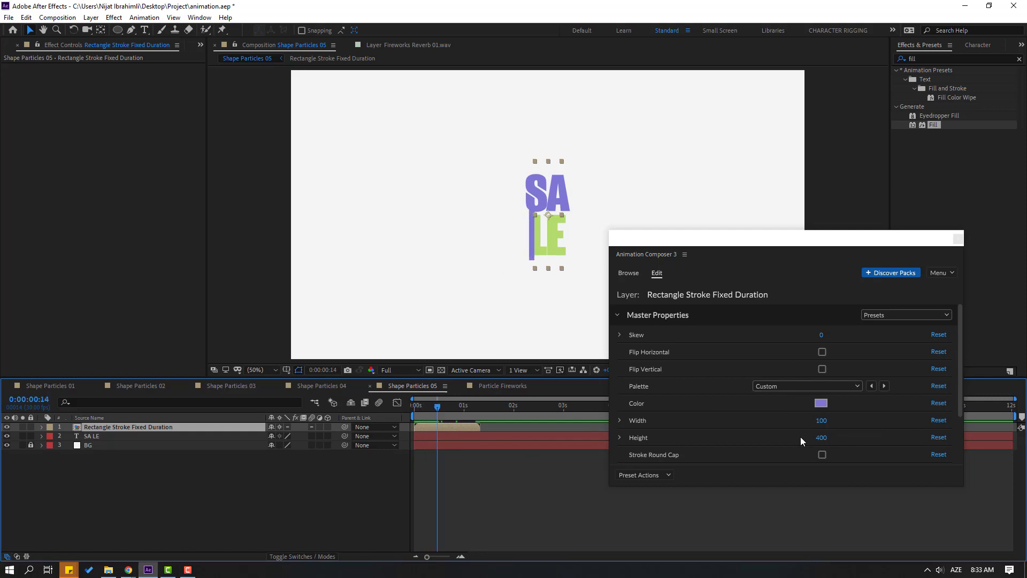
- Widen the rectangle to 150, then settle on a width of 170
left_click(822, 422)
type("150")
key("Return")
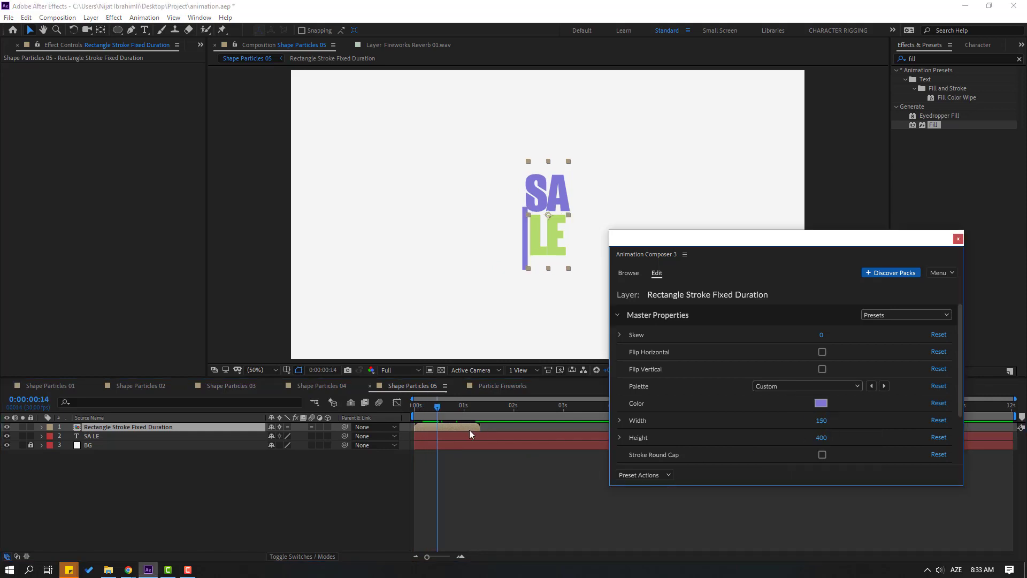
left_click_drag(413, 410, 454, 411)
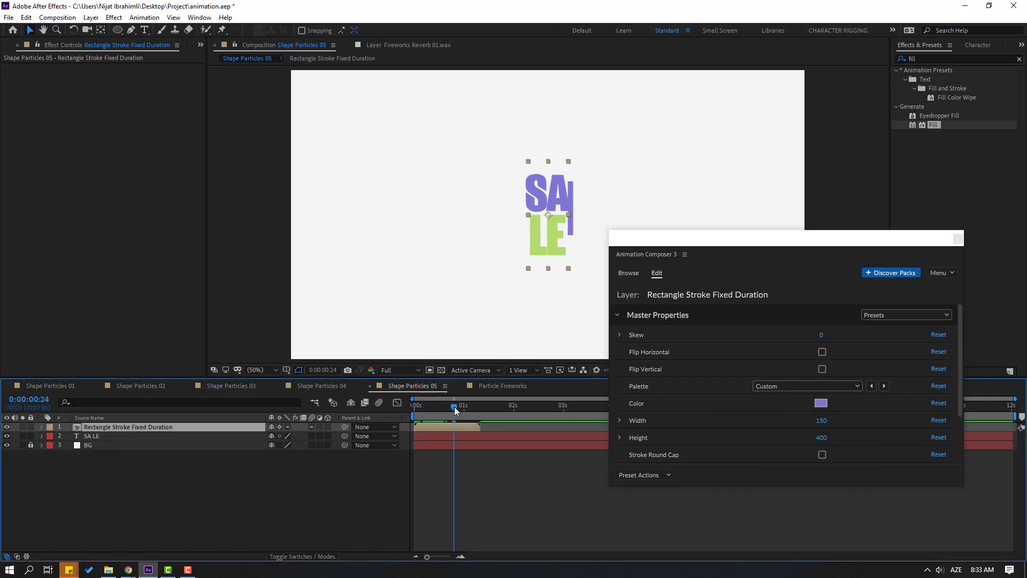
left_click(813, 421)
type("1")
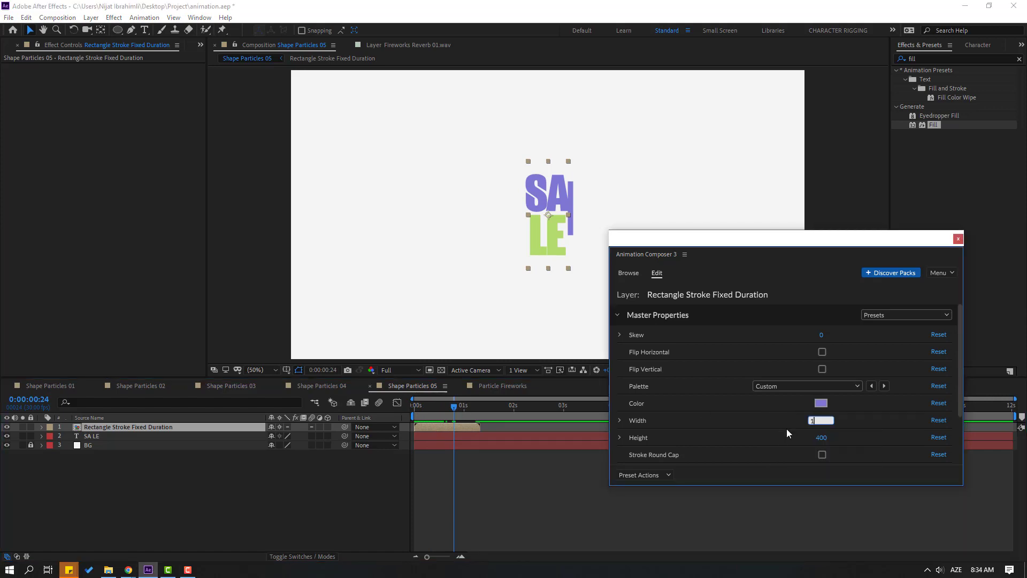
type("70")
key("Return")
left_click_drag(424, 408, 448, 406)
- Set the rectangle's stroke width to 10 and stop the preview
scroll(784, 426, "down", 3)
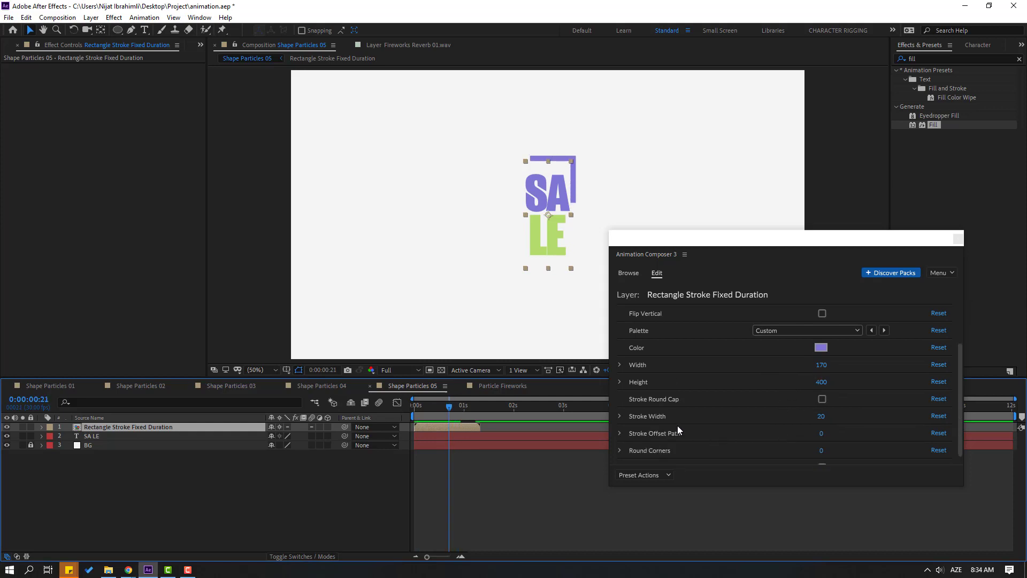
left_click(822, 419)
type("10")
key("Return")
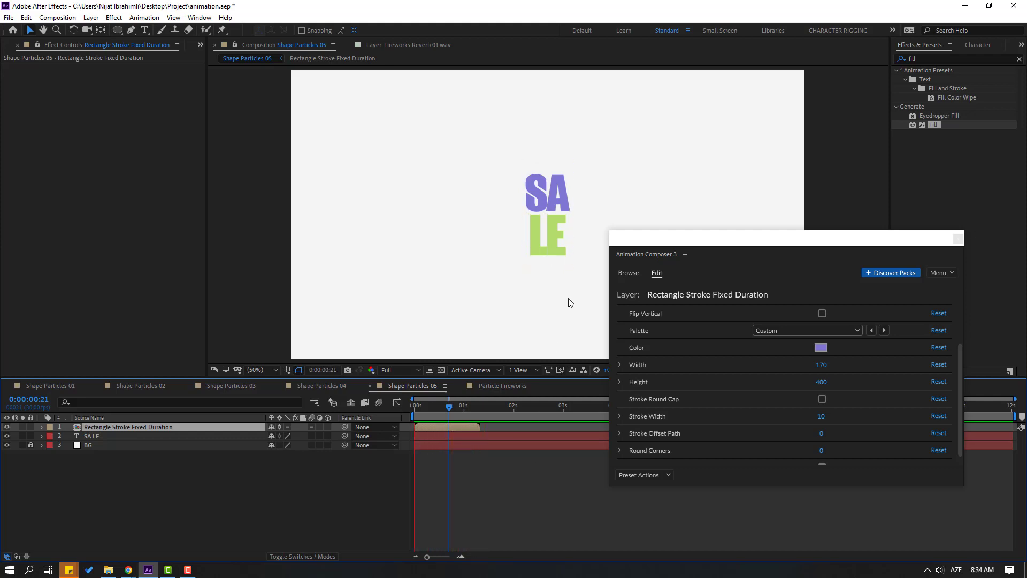
key("space")
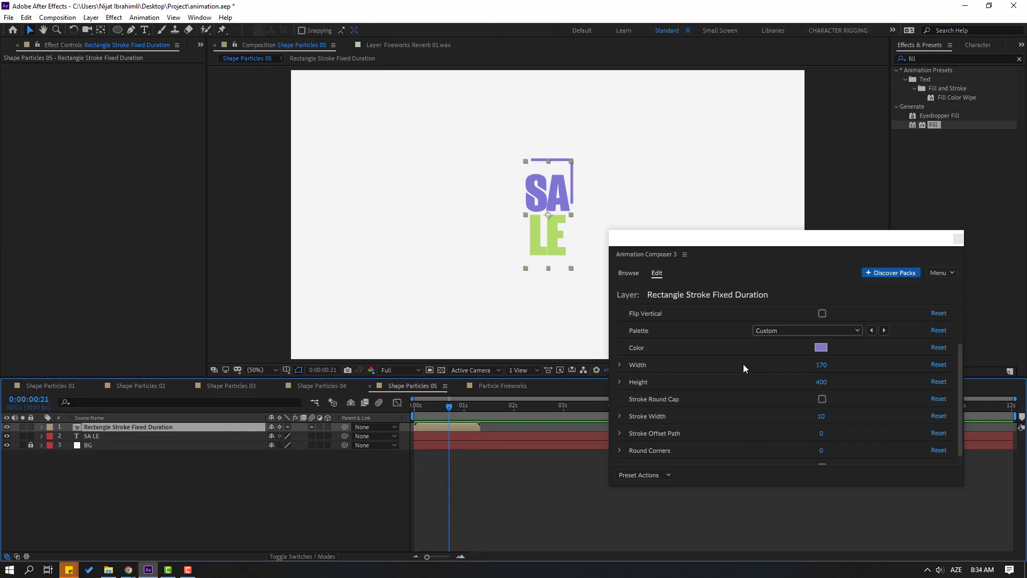